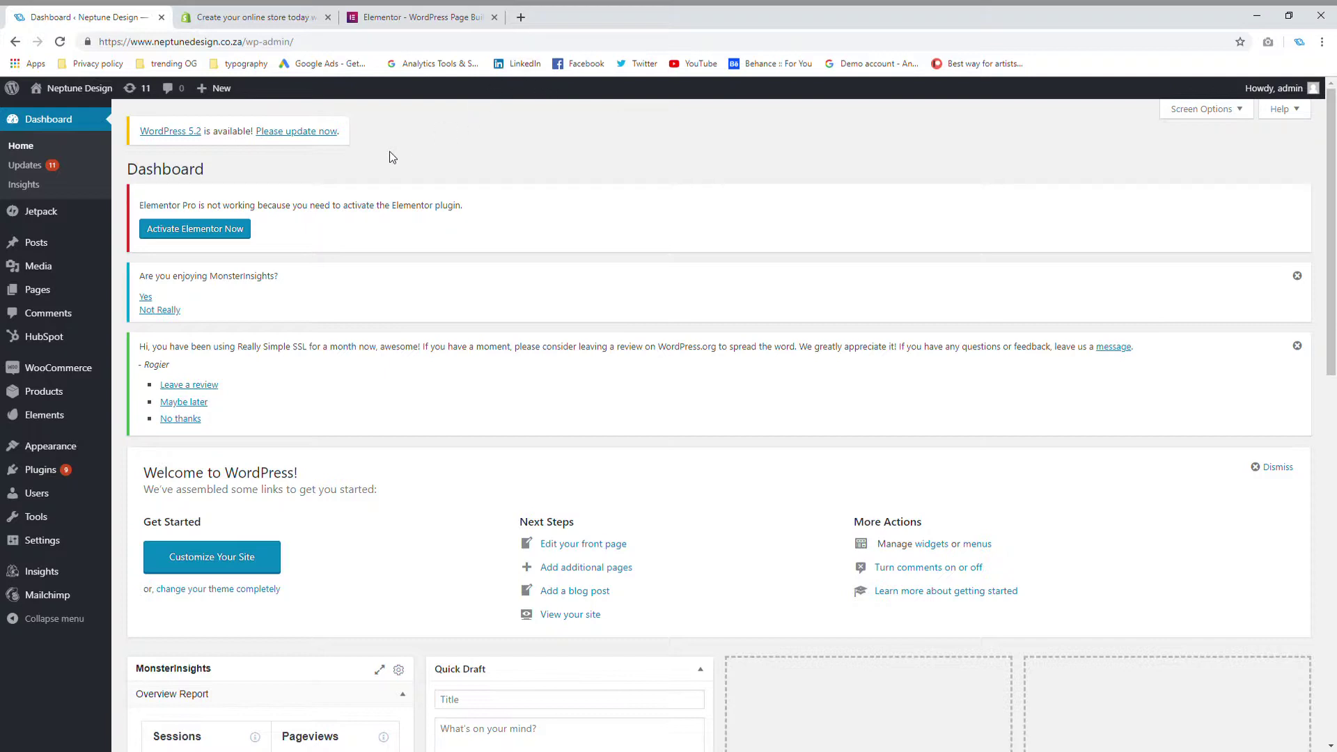
Step: Switch to the Shopify free-trial page and examine its landing page layout, from the email sign-up section to the closing call to action
click(234, 12)
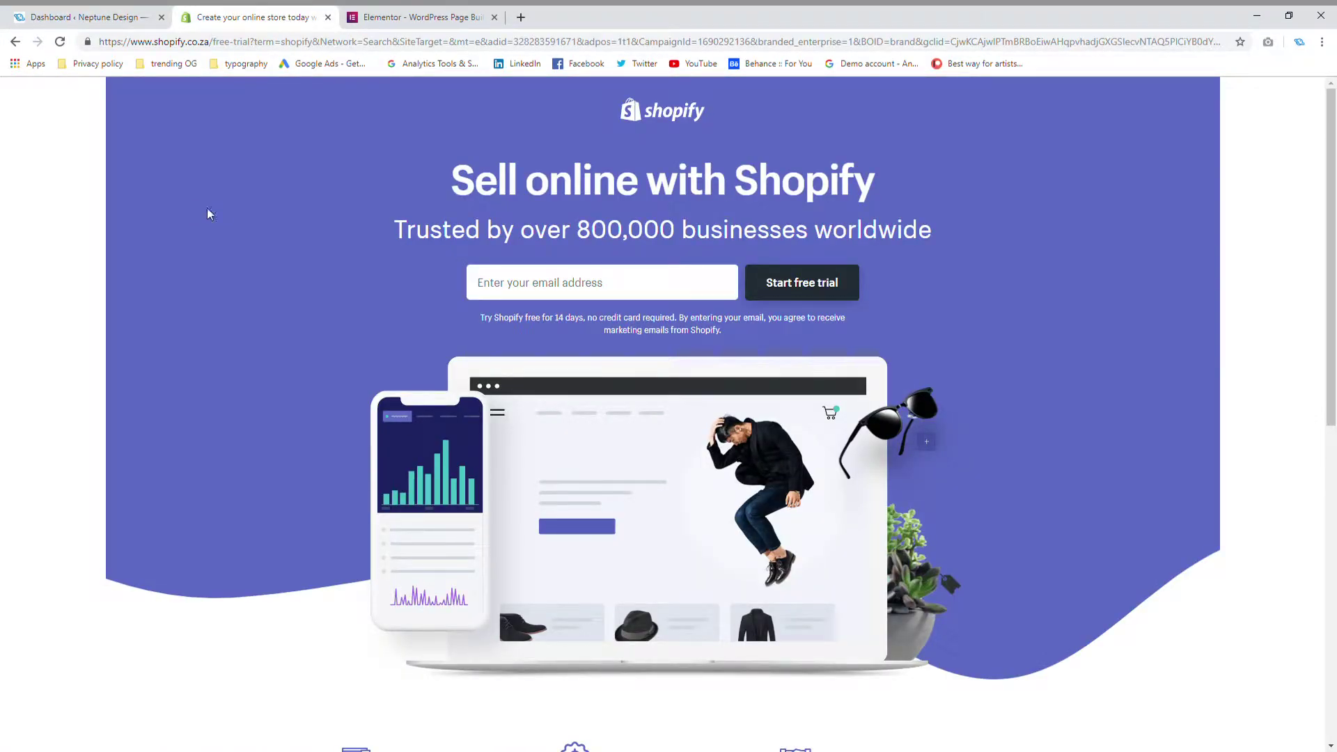
scroll(215, 223, down, 8)
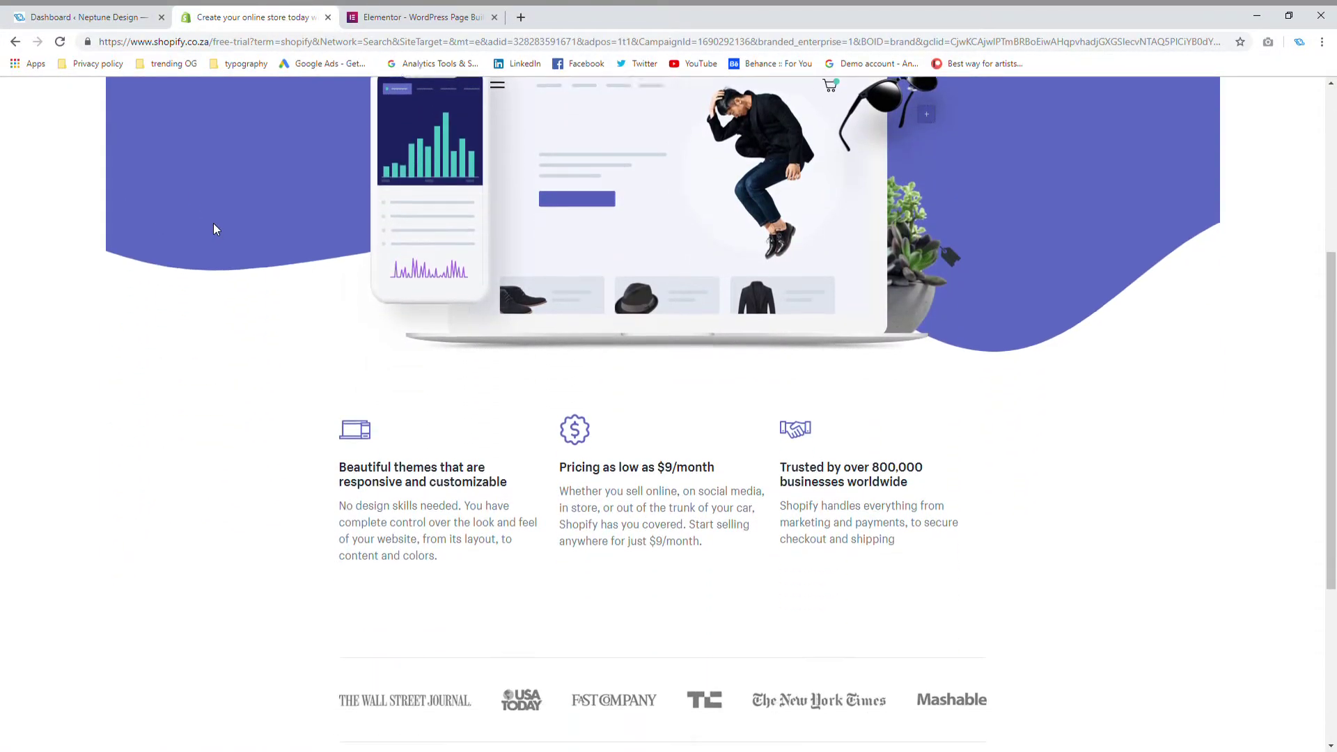
scroll(214, 223, up, 8)
scroll(213, 226, up, 1)
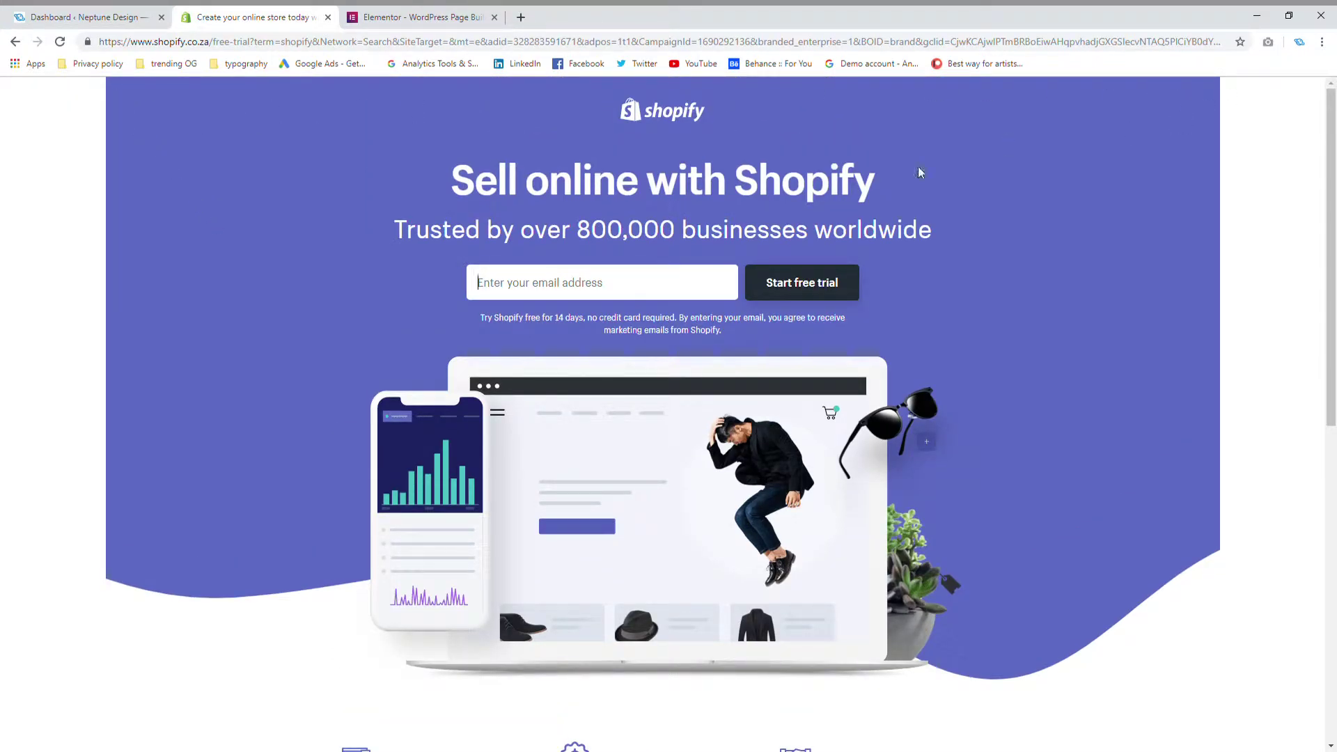
scroll(954, 174, down, 9)
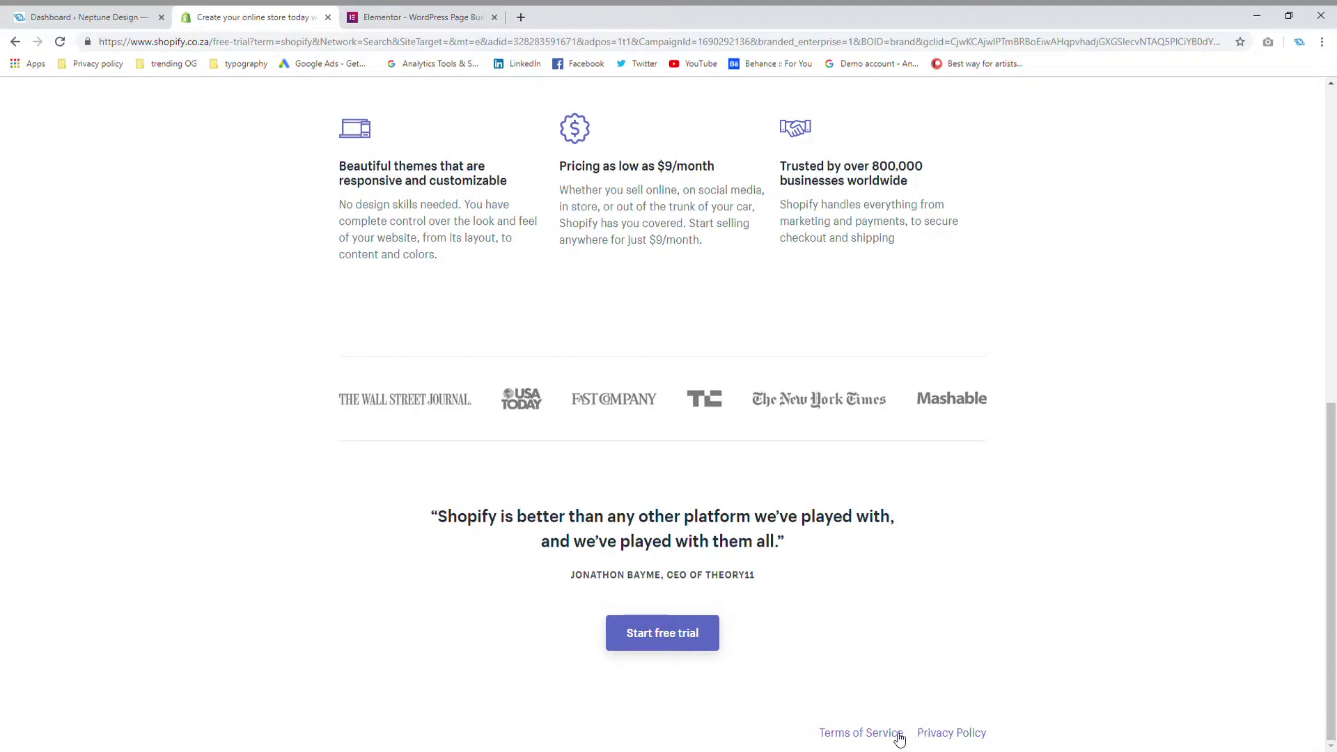
scroll(978, 724, up, 10)
scroll(878, 456, down, 8)
scroll(925, 461, up, 8)
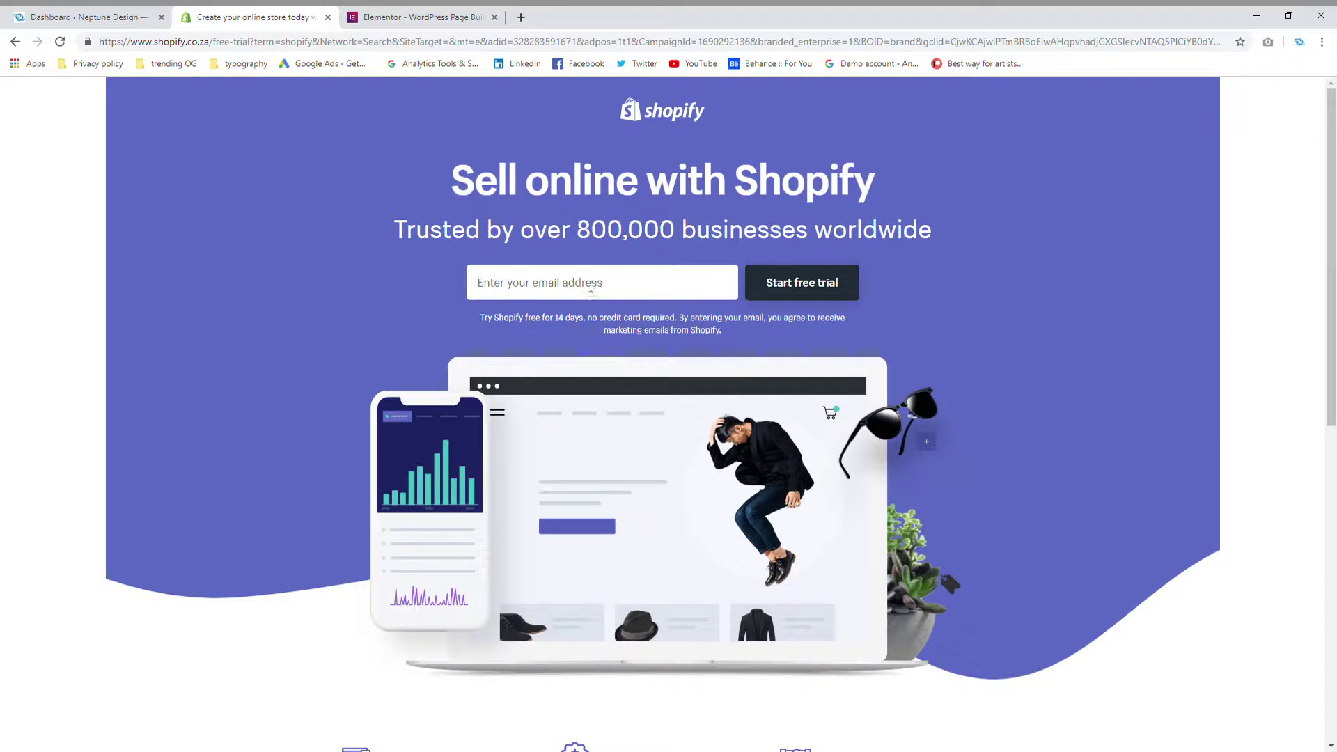
scroll(407, 296, down, 9)
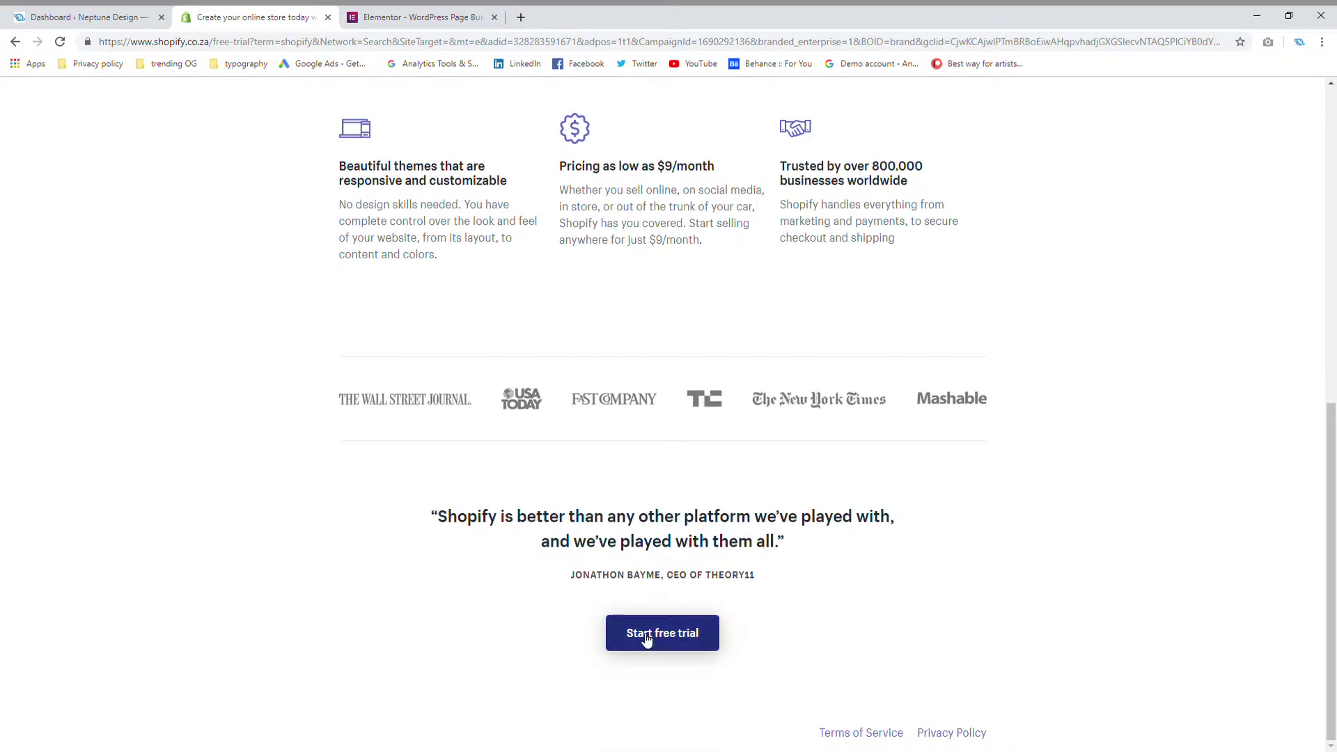
scroll(1083, 475, up, 9)
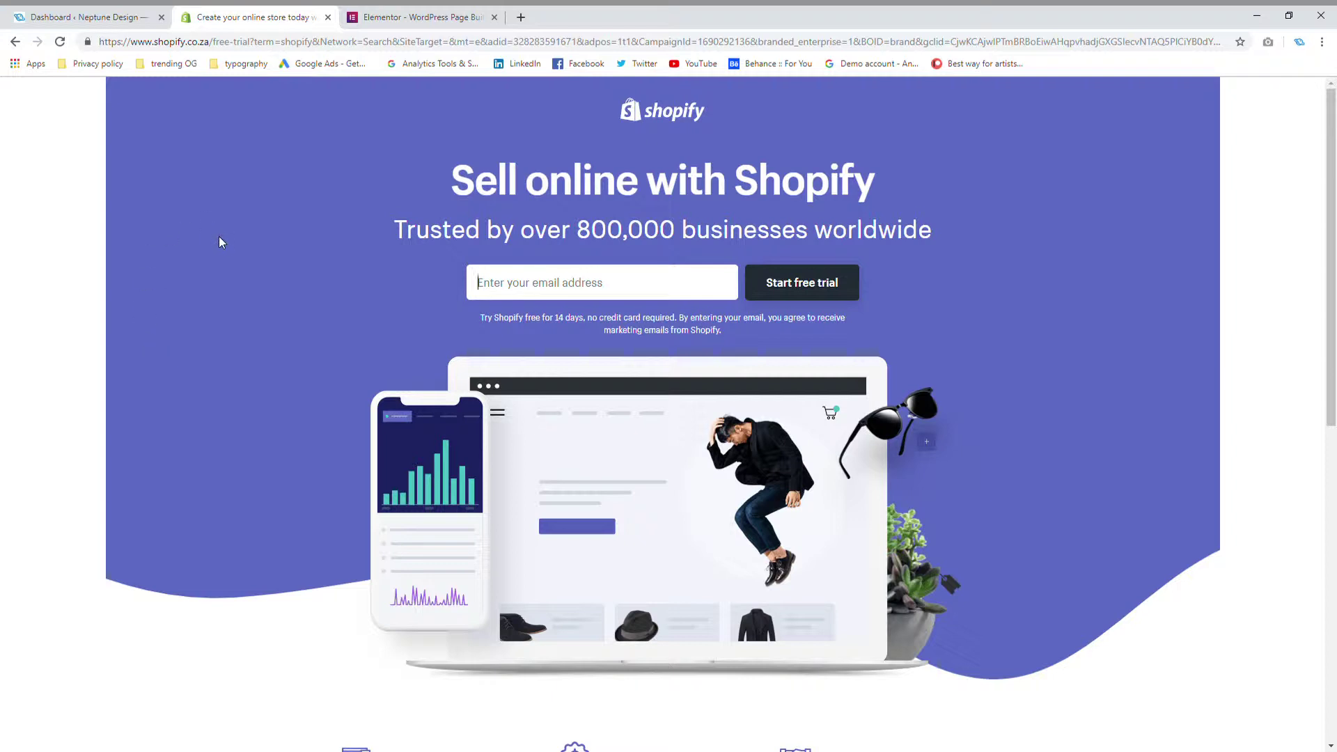
Step: Switch to the Elementor website and view its home page
click(414, 16)
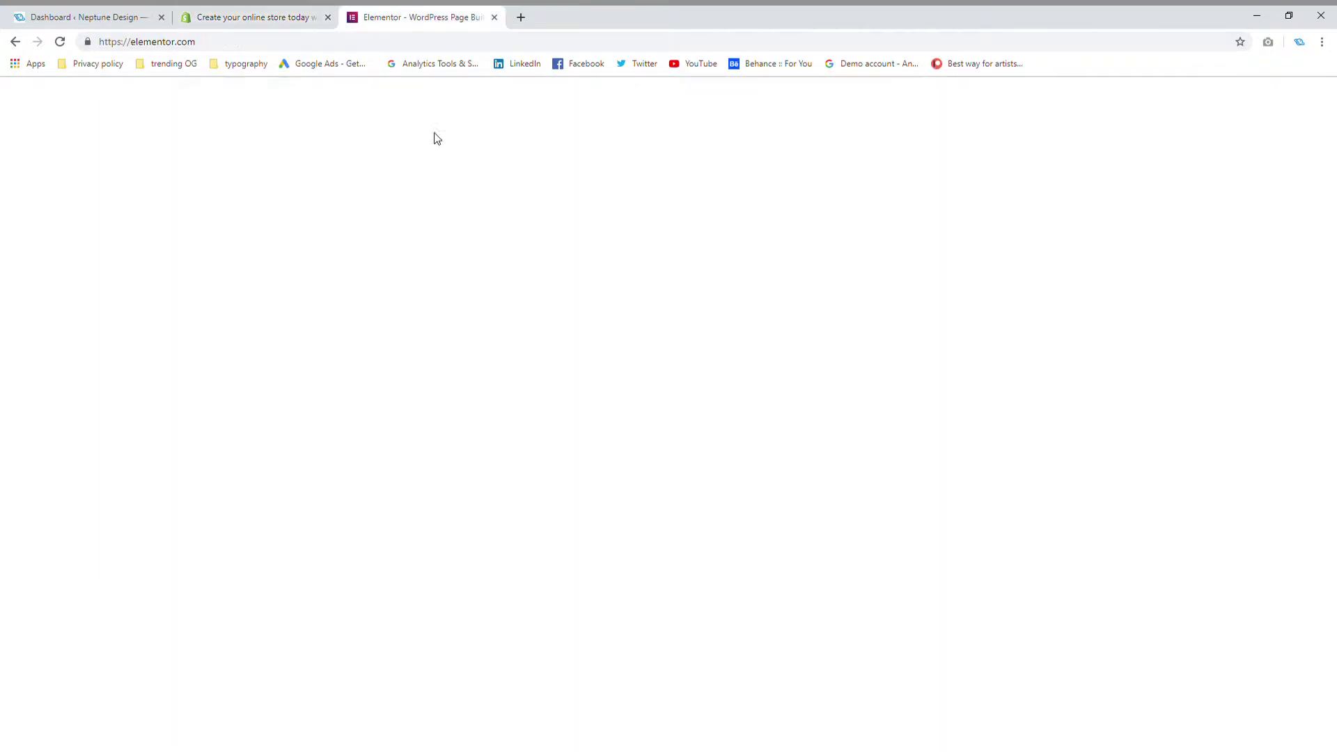
scroll(333, 287, up, 2)
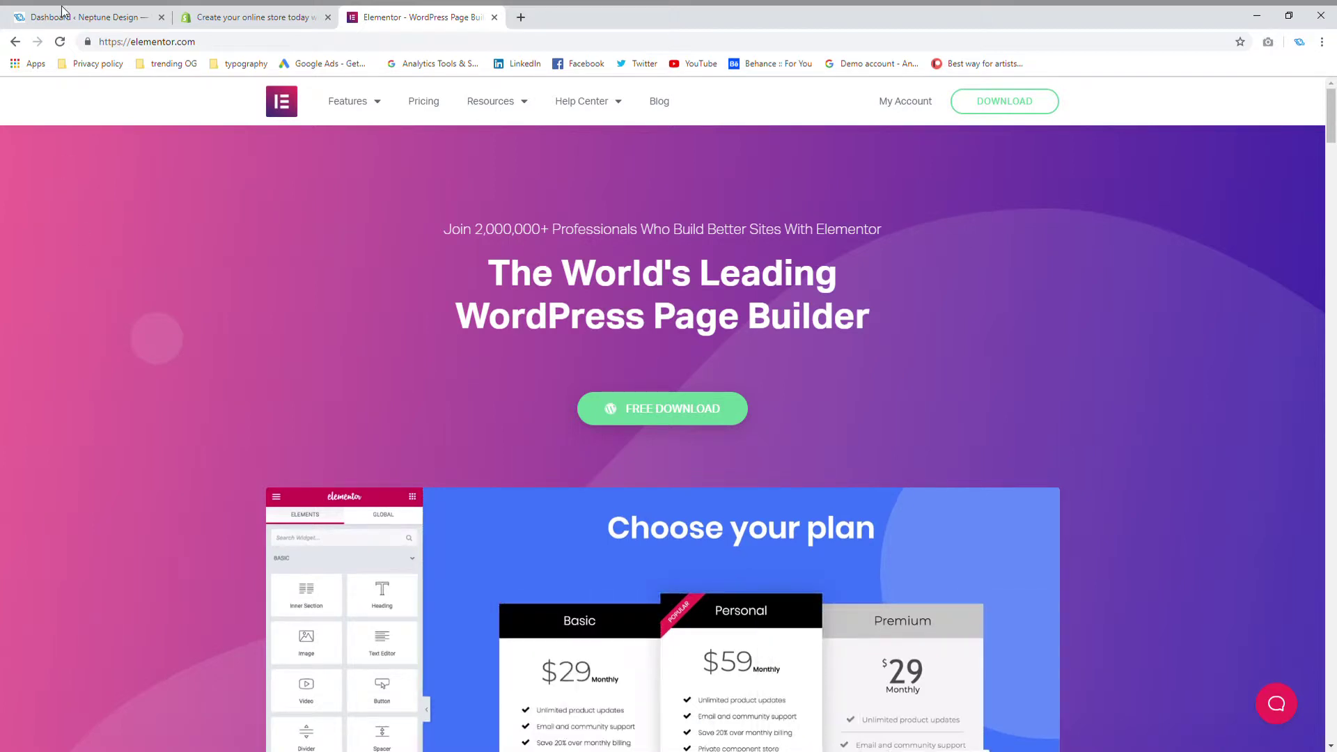
Step: Return to the WordPress dashboard and review the installed themes, including GeneratePress and Twenty Nineteen
click(83, 17)
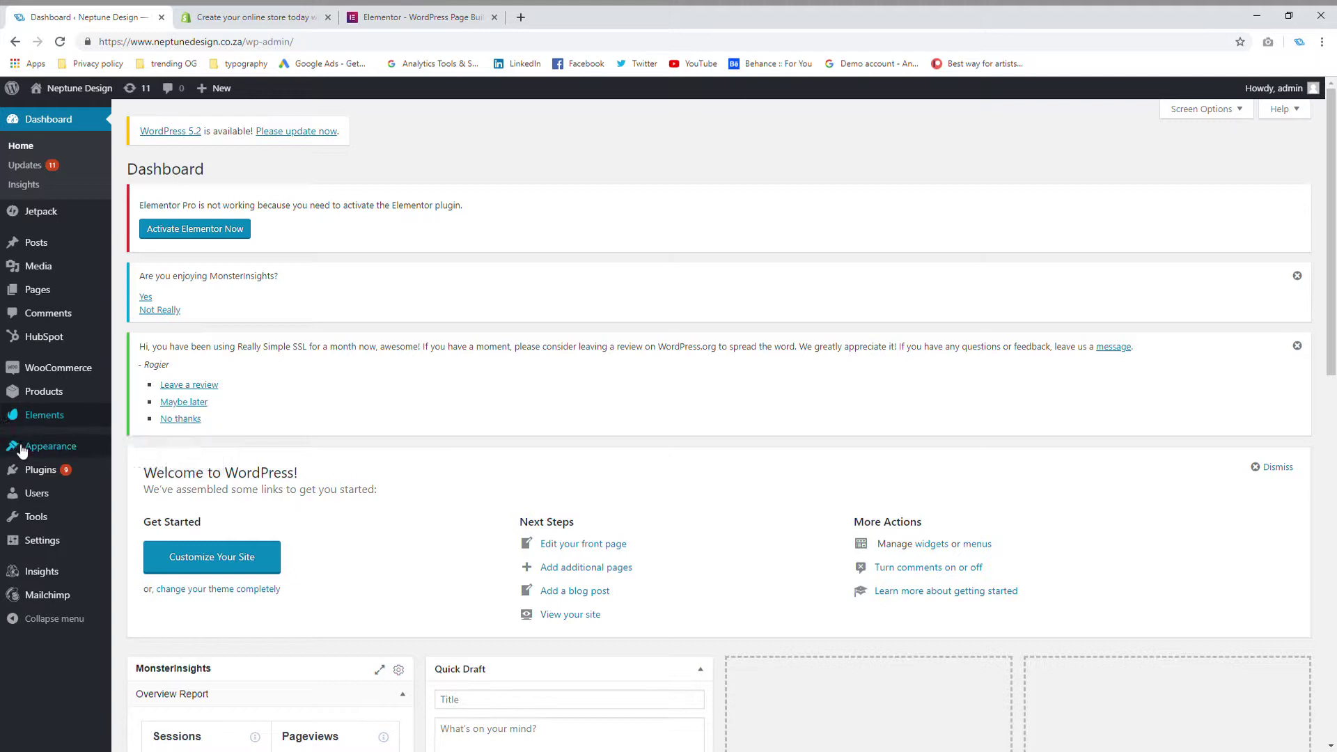
mouse_move(6, 444)
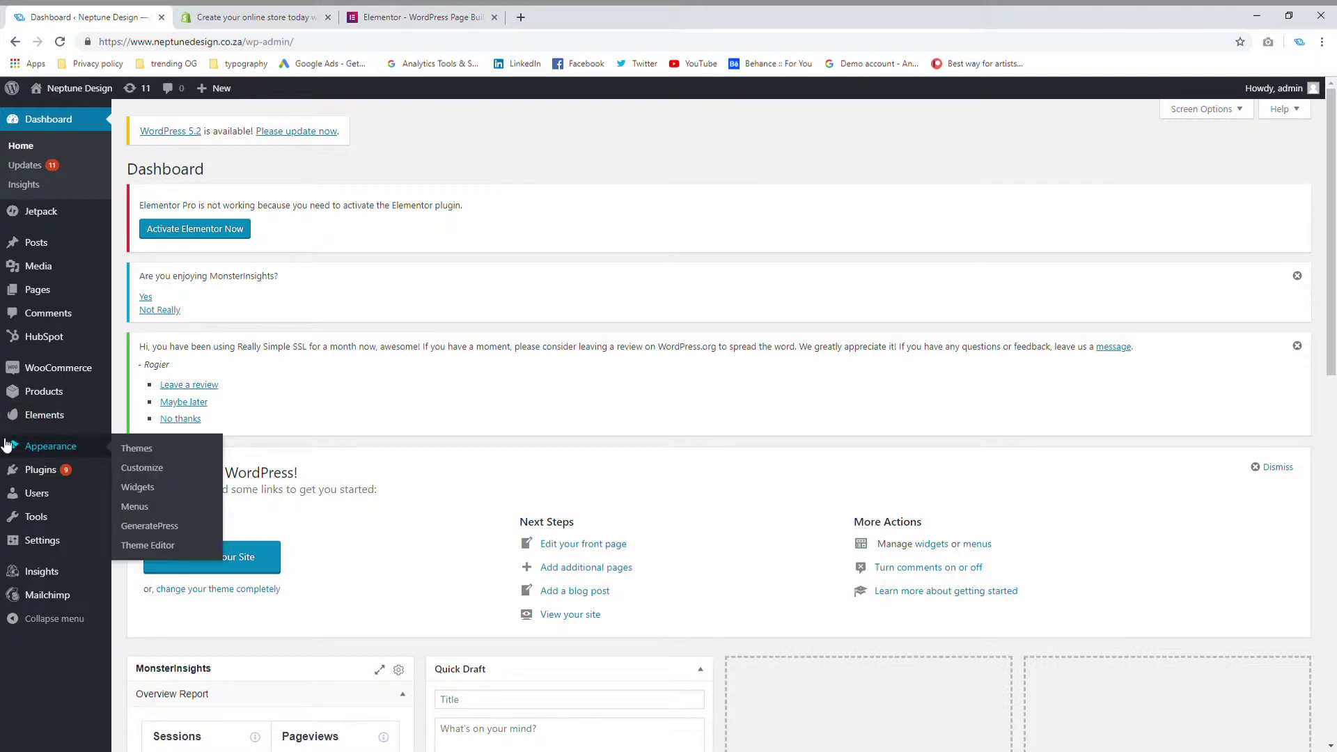
click(136, 448)
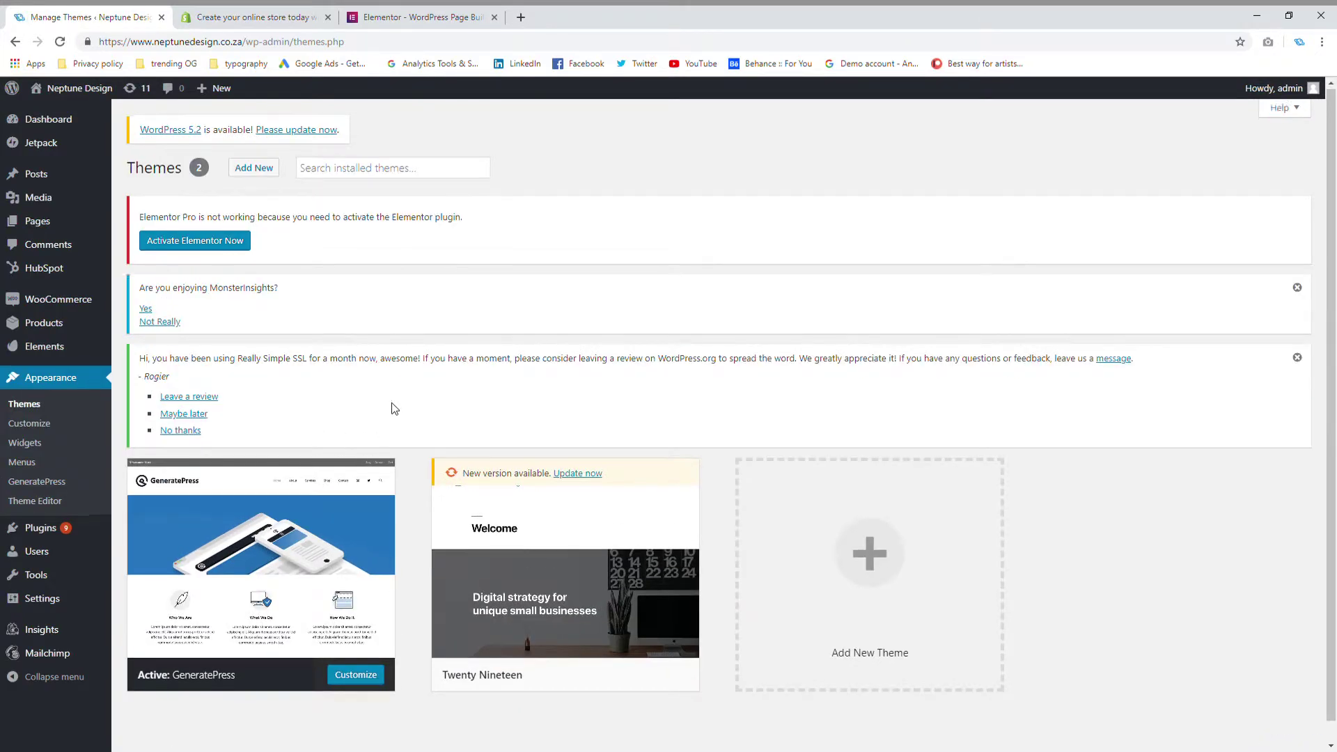
scroll(394, 418, down, 1)
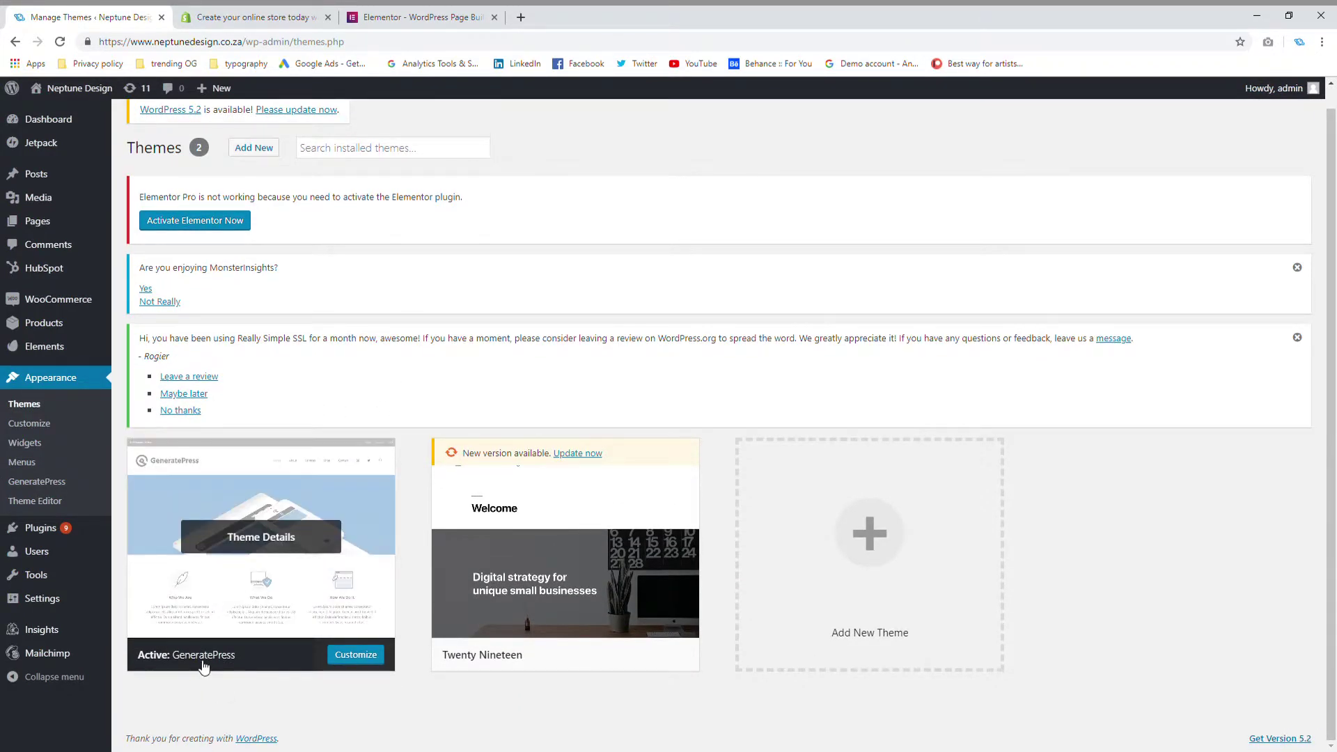
mouse_move(496, 677)
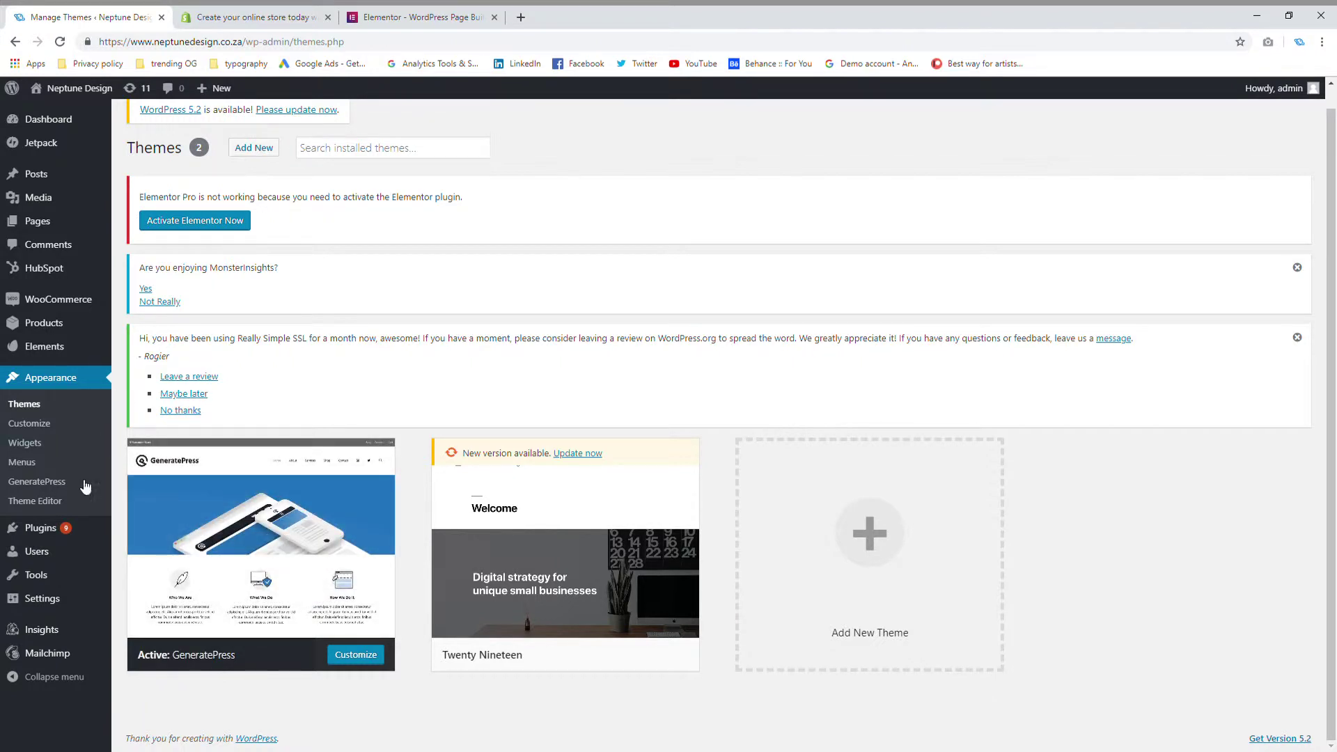
Step: Search the WordPress plugin directory for "elementor" and look over the Elementor Page Builder entry
mouse_move(53, 532)
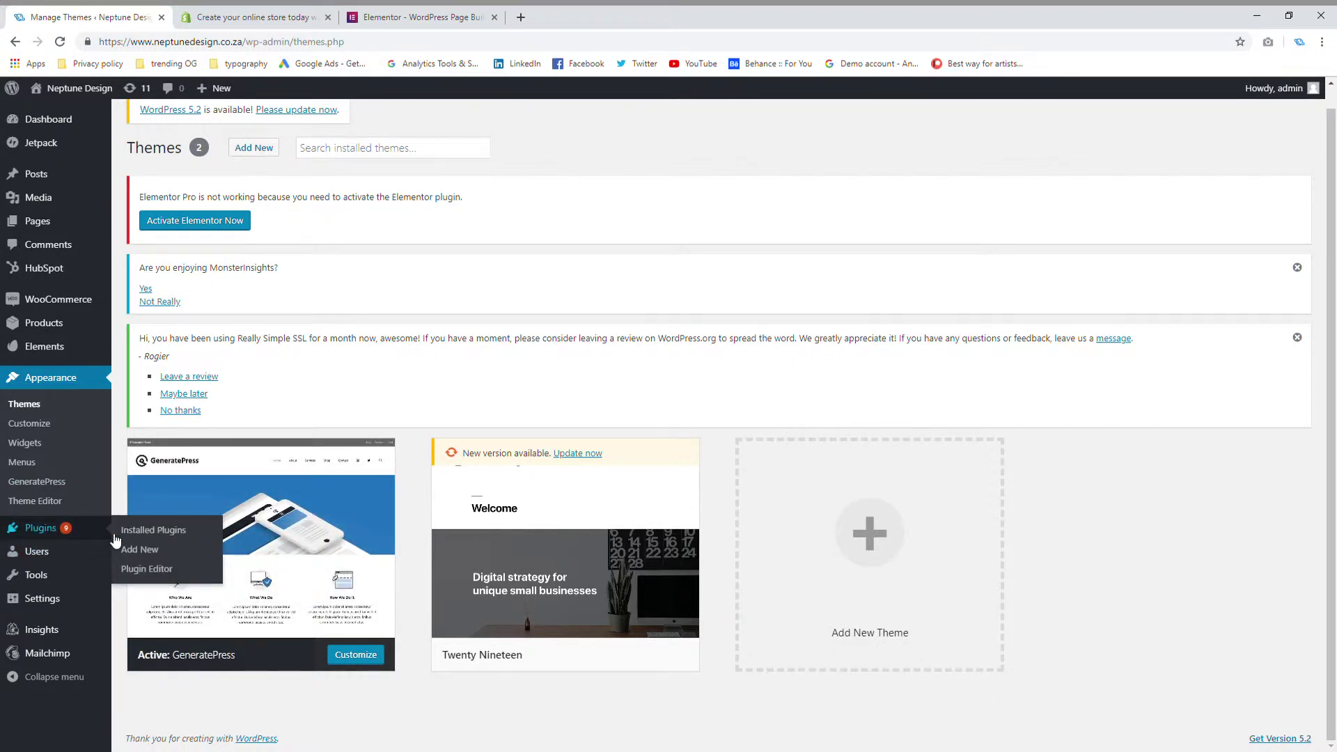
click(157, 553)
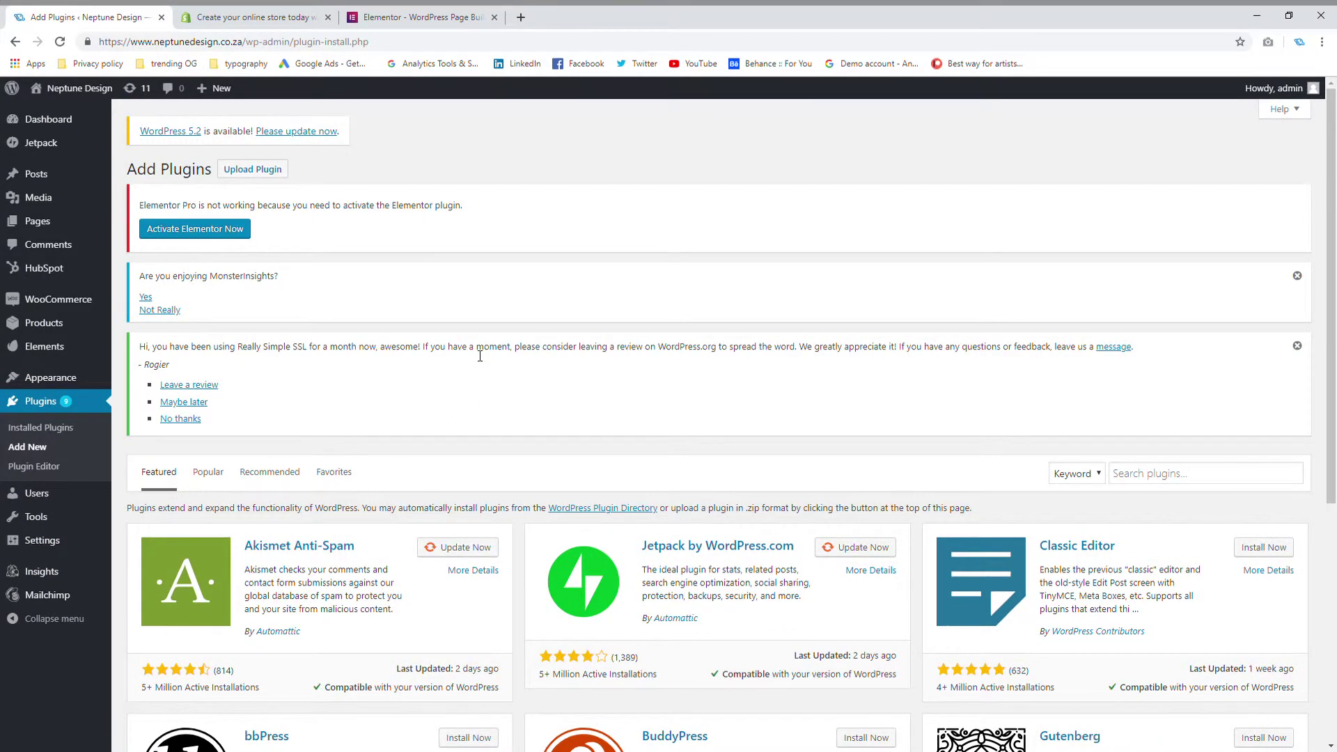
click(1160, 477)
text(elementor)
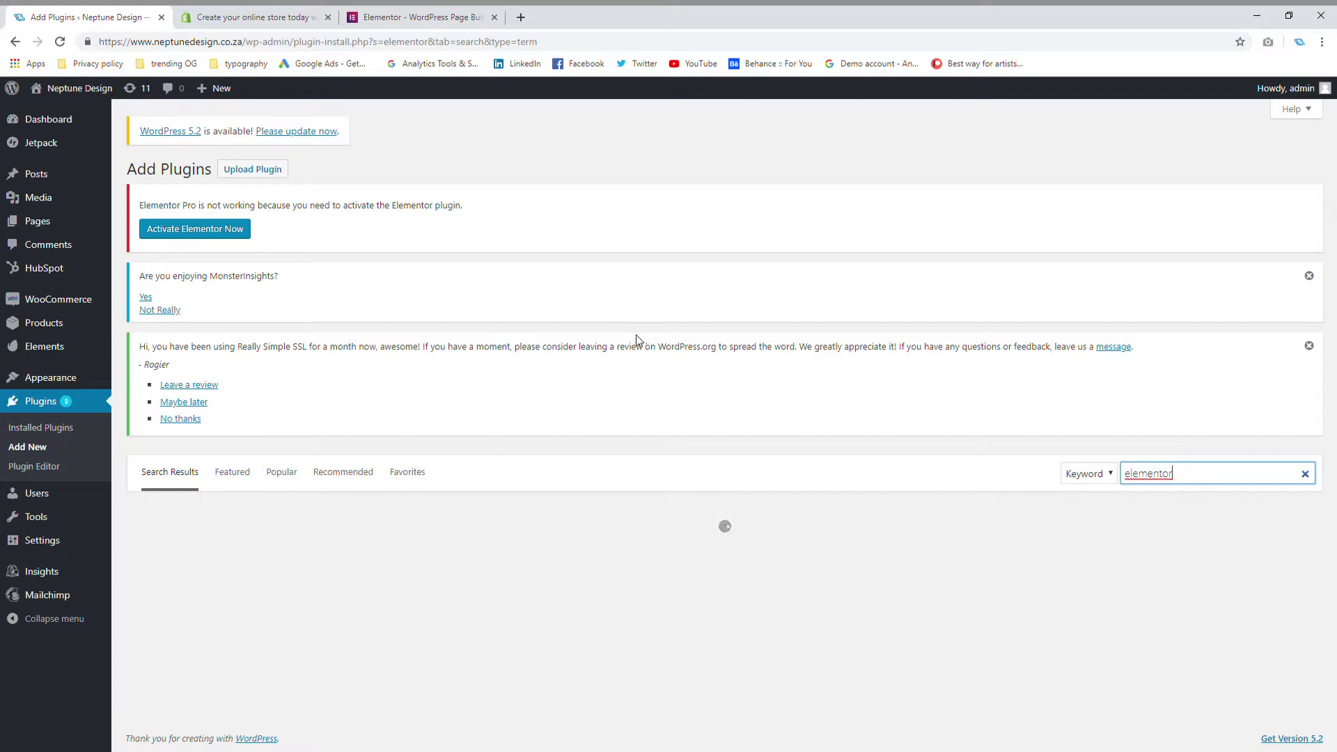
scroll(644, 364, down, 3)
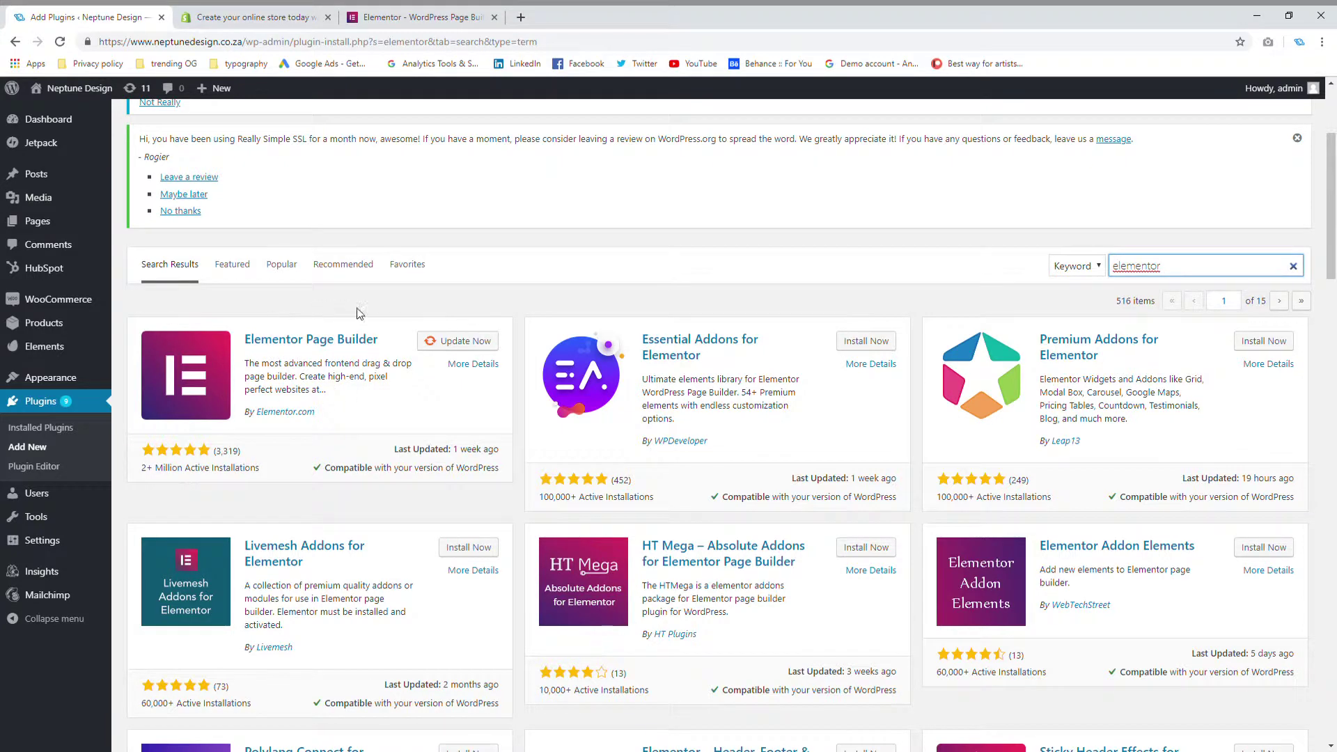
scroll(337, 395, up, 2)
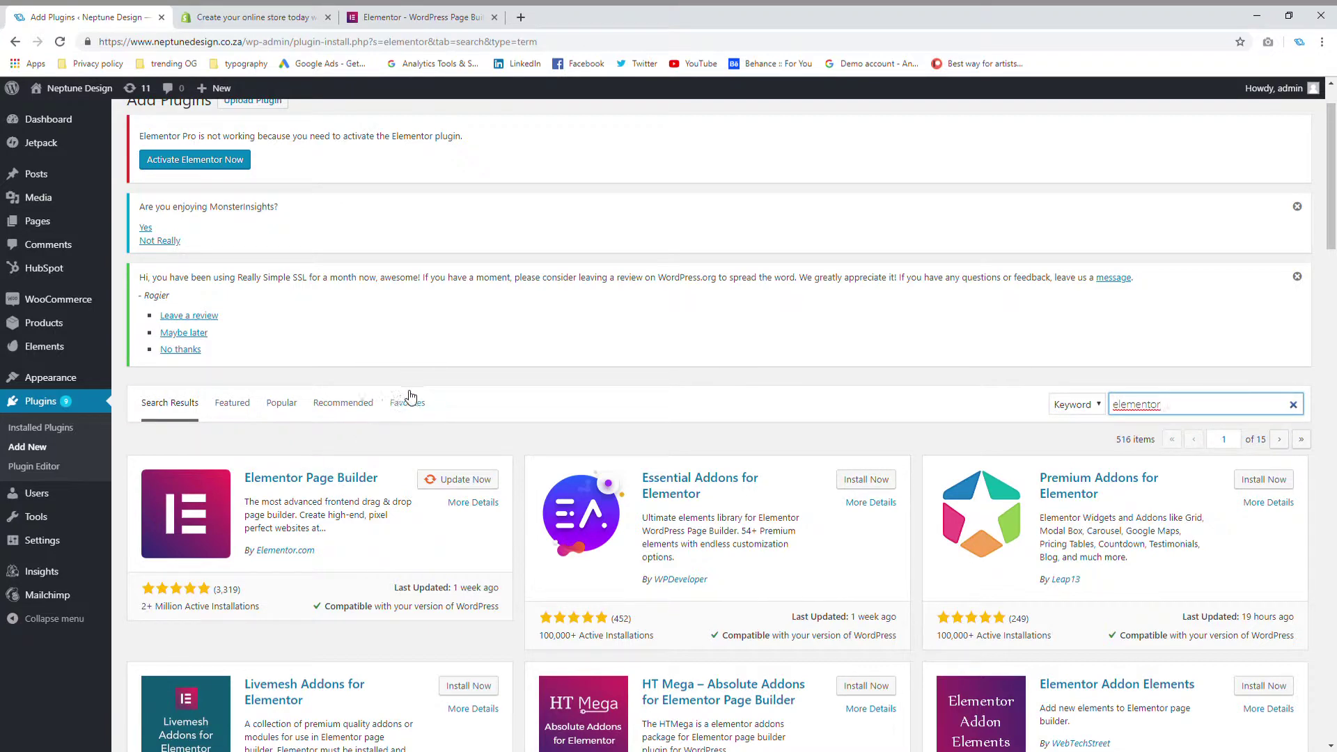
Step: Open the list of installed plugins and activate the Elementor plugin
click(51, 431)
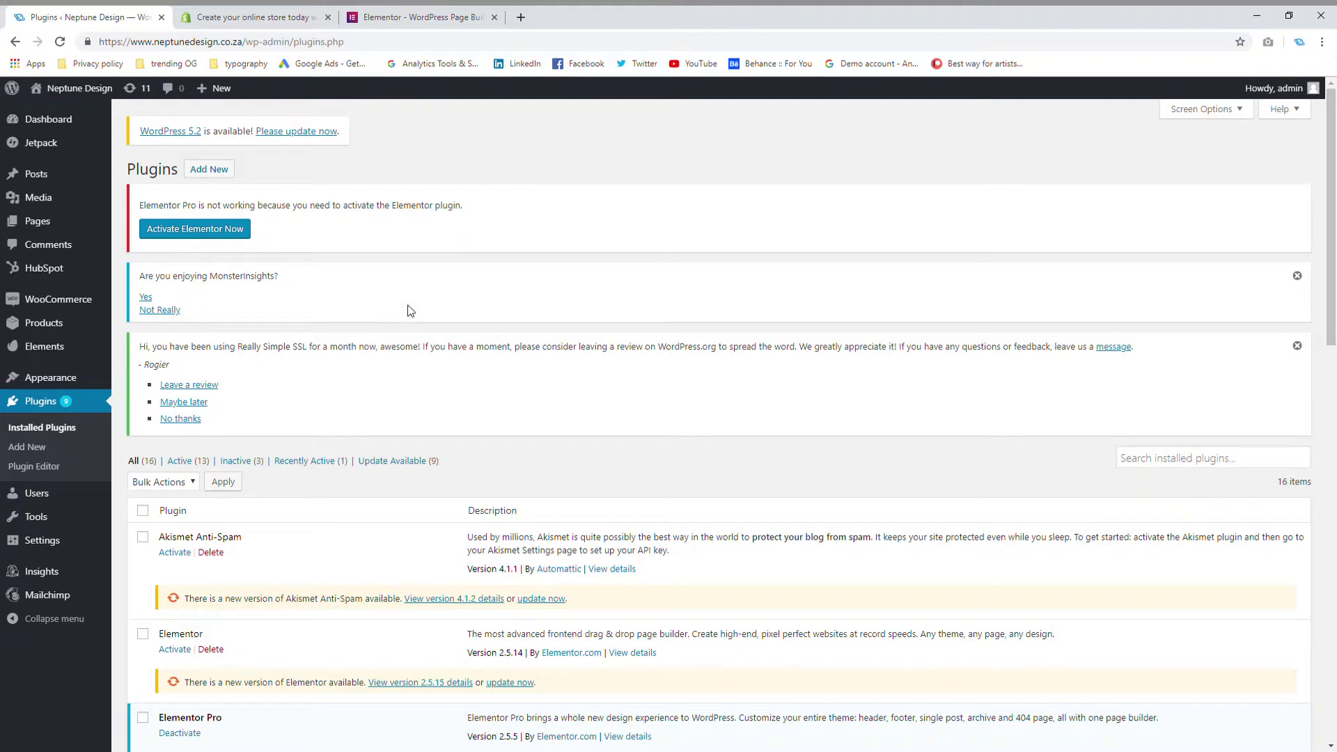
click(183, 233)
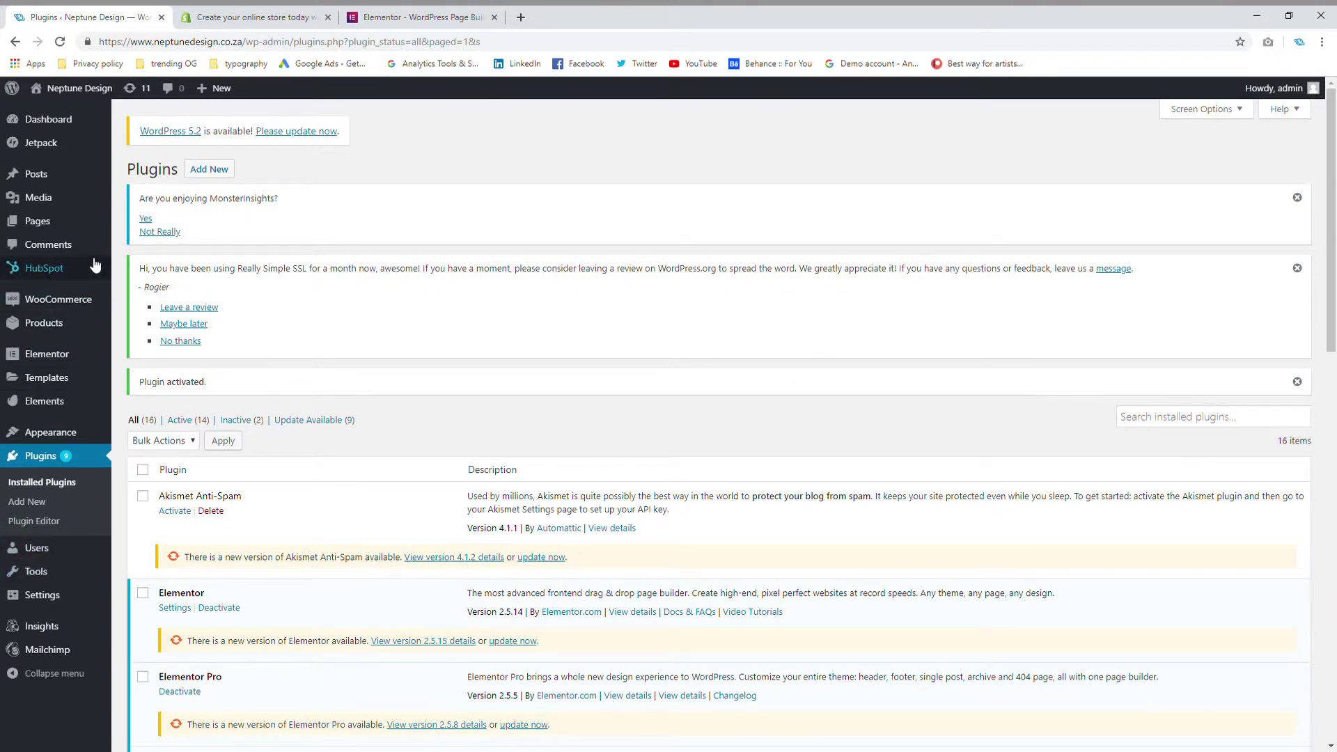
Step: Create a new WordPress page and open it in the Elementor editor
mouse_move(72, 225)
click(161, 243)
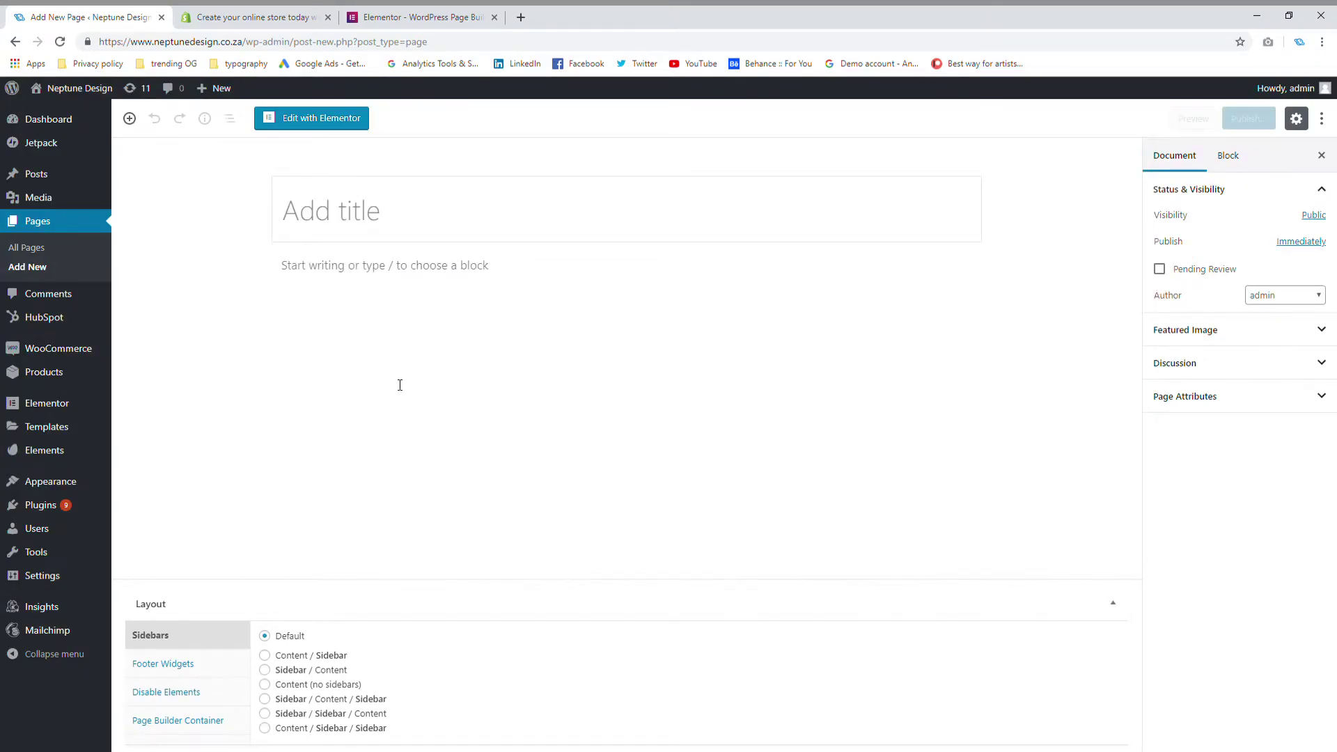
click(307, 122)
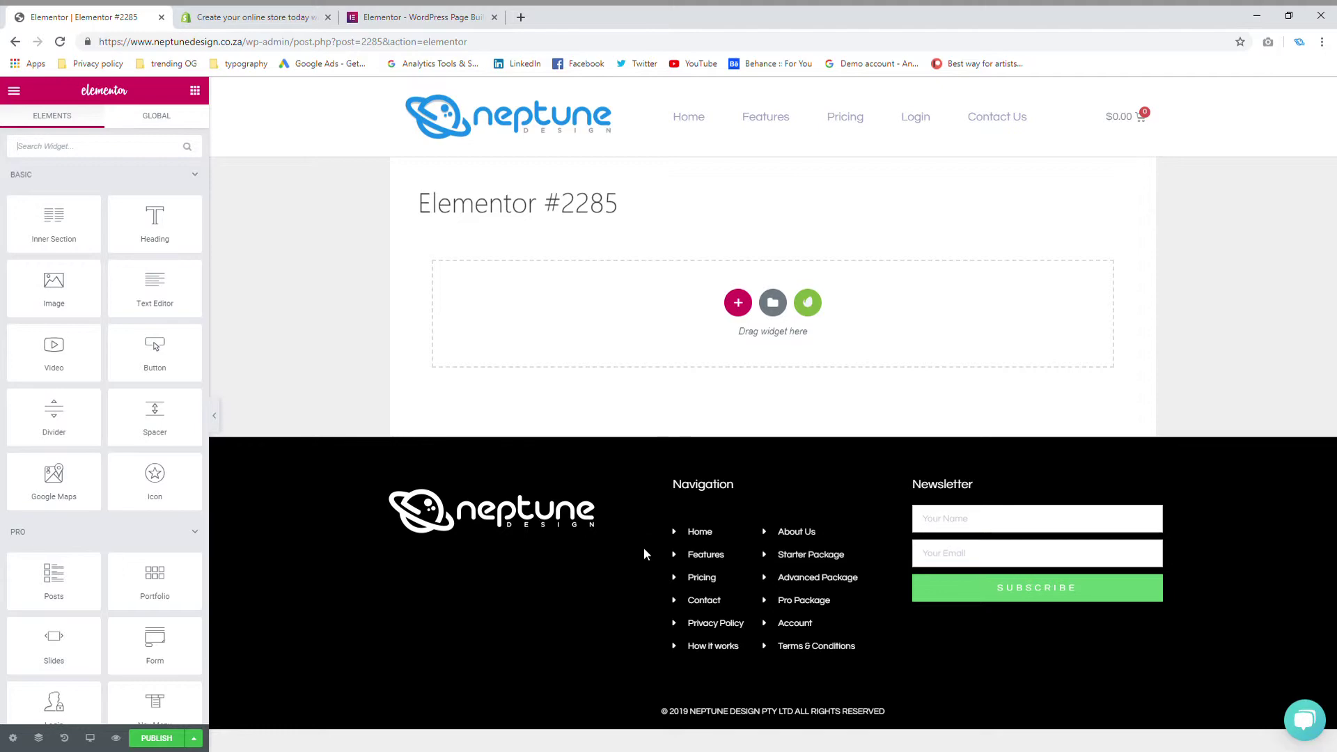
Step: Review the Shopify landing page once more as a reference and return to the Elementor editor
click(243, 16)
scroll(511, 248, down, 10)
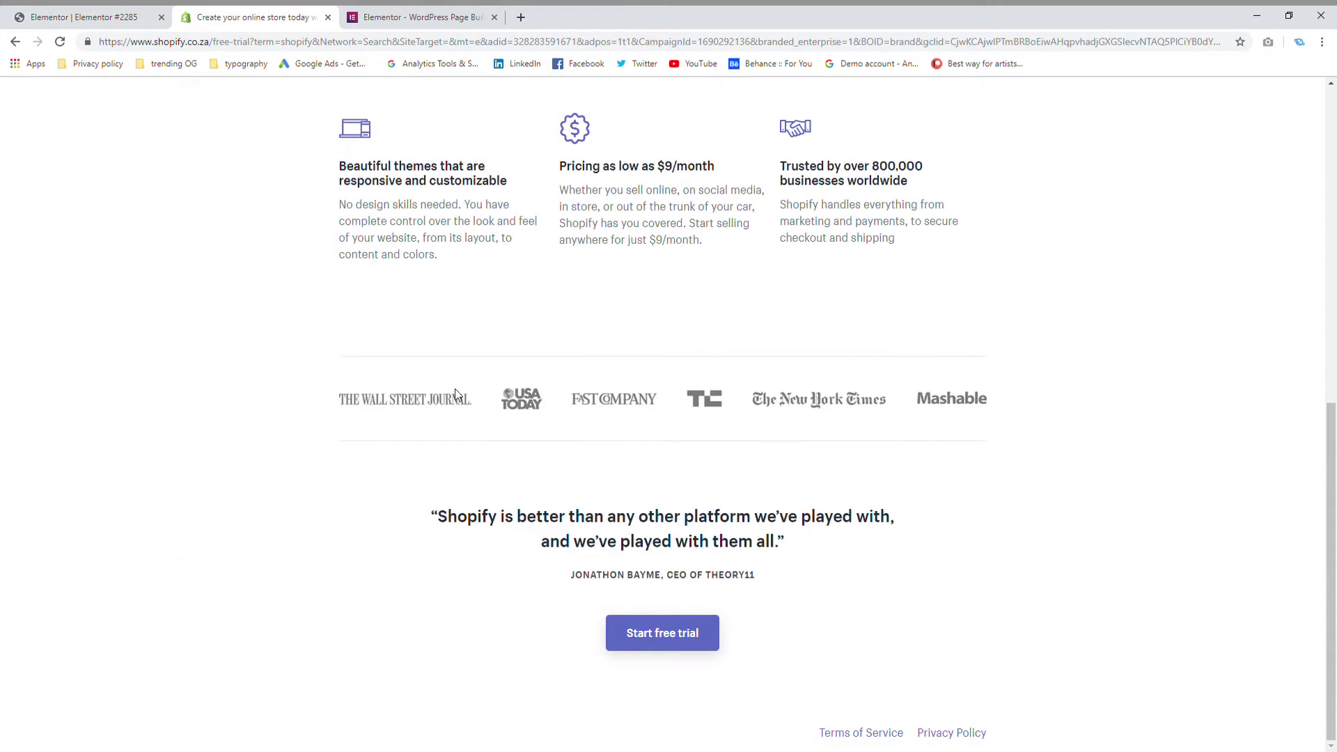
scroll(766, 313, up, 10)
click(83, 17)
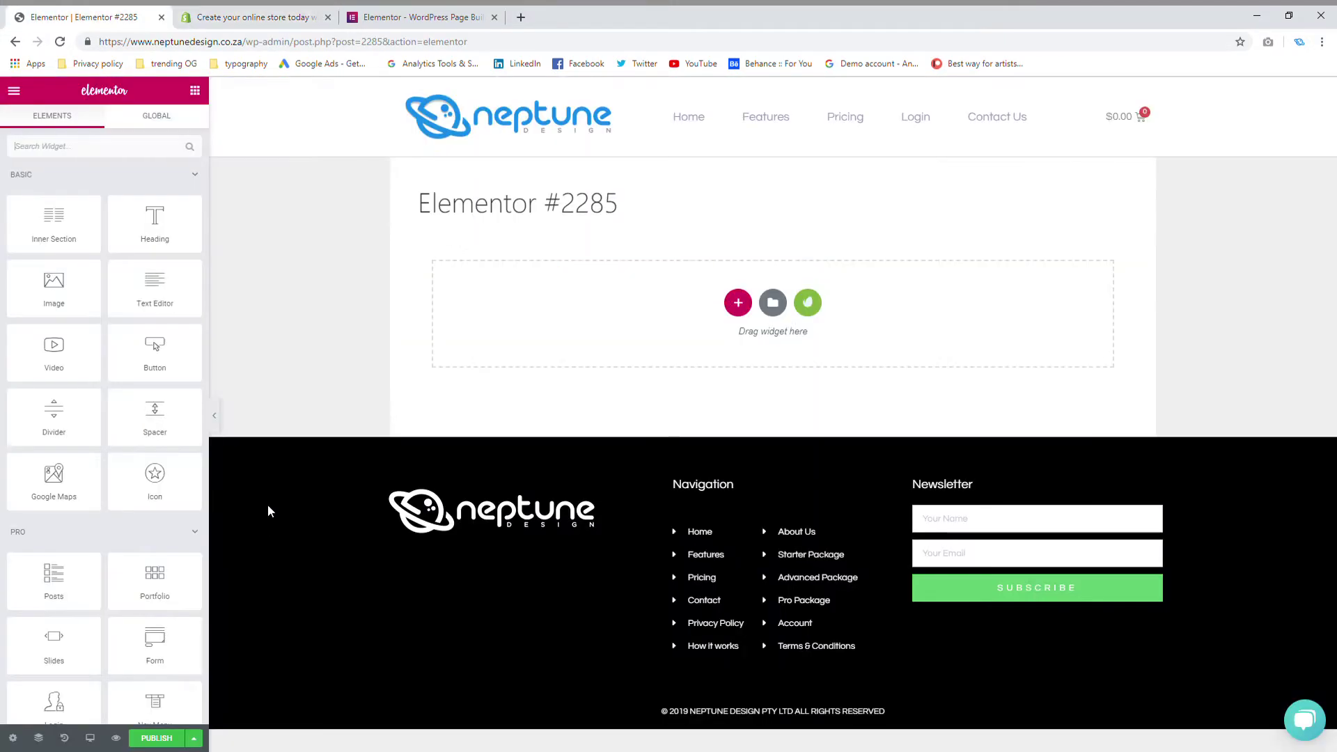
Step: Set the new page's layout to Elementor Canvas in its page settings
click(13, 738)
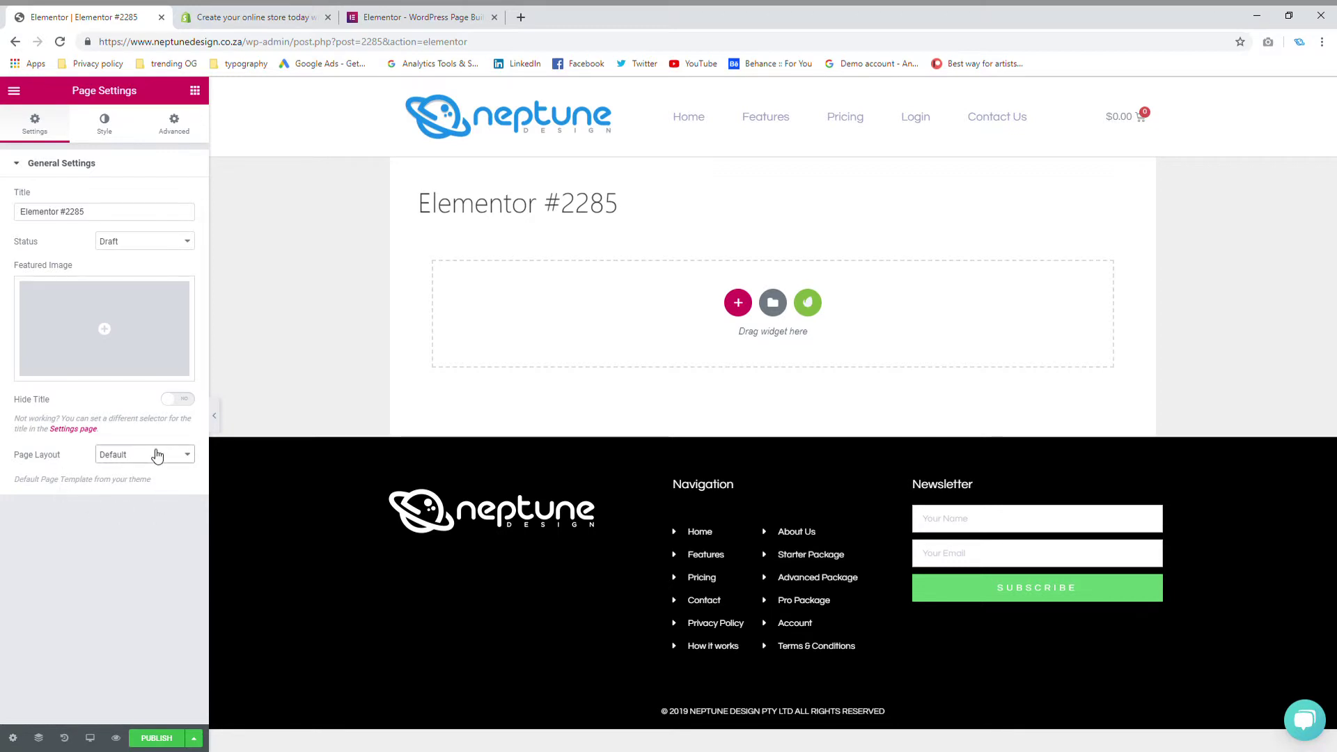
click(127, 490)
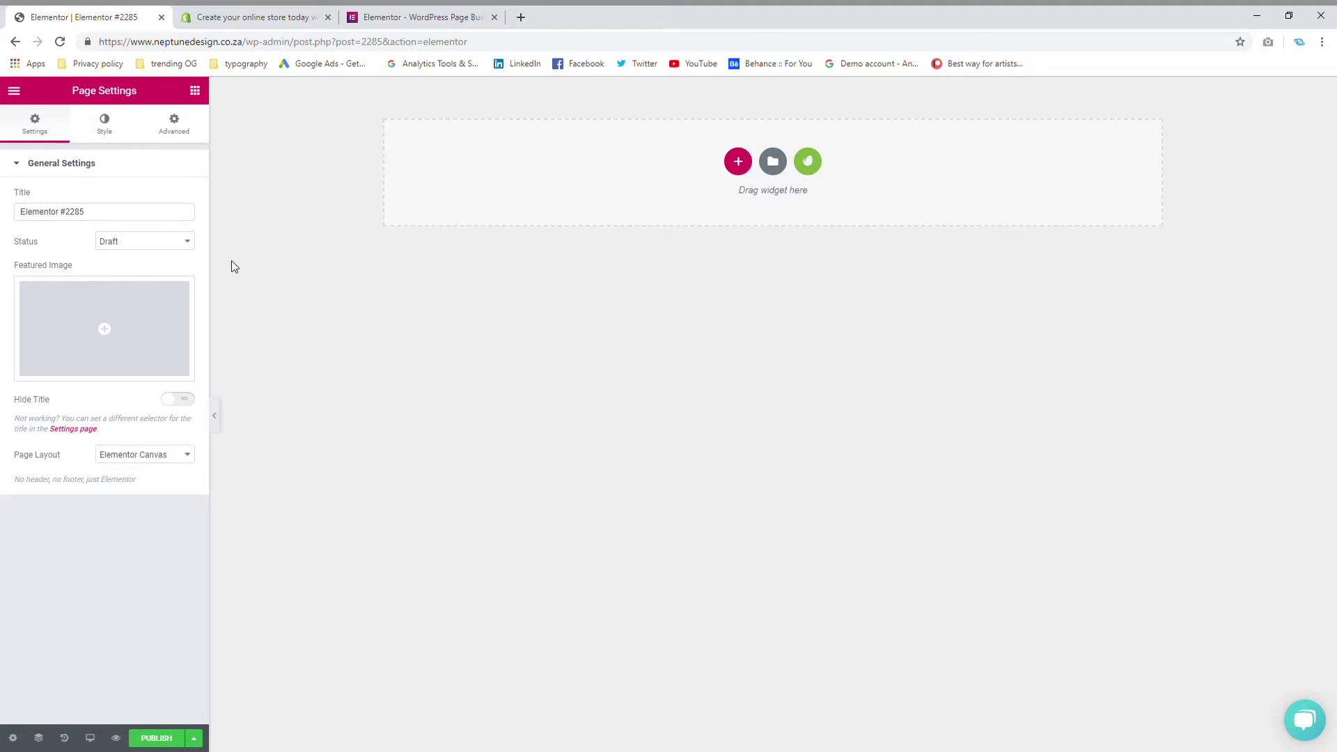
Step: Open Elementor's template library and search the page templates for "landing page"
click(774, 164)
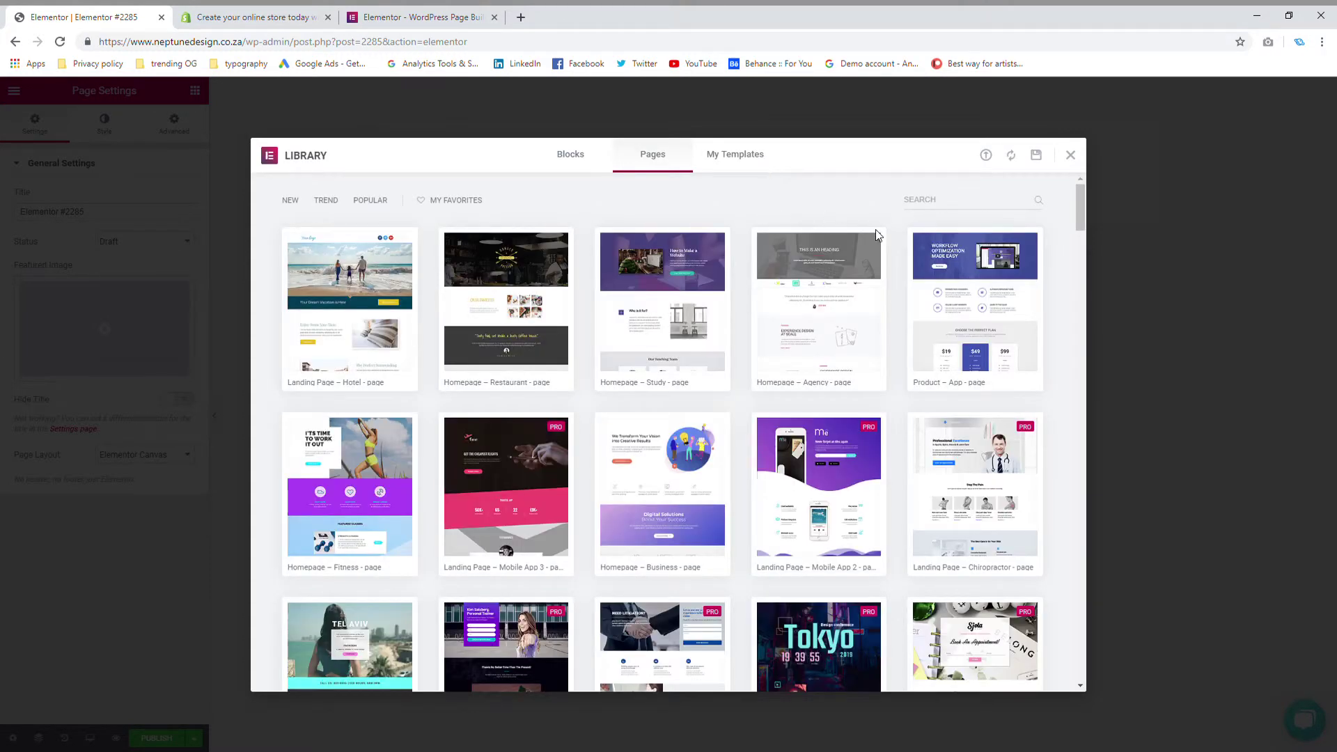
scroll(717, 209, down, 6)
scroll(719, 207, up, 8)
text(landing pages)
key(ctrl+a)
key(BackSpace)
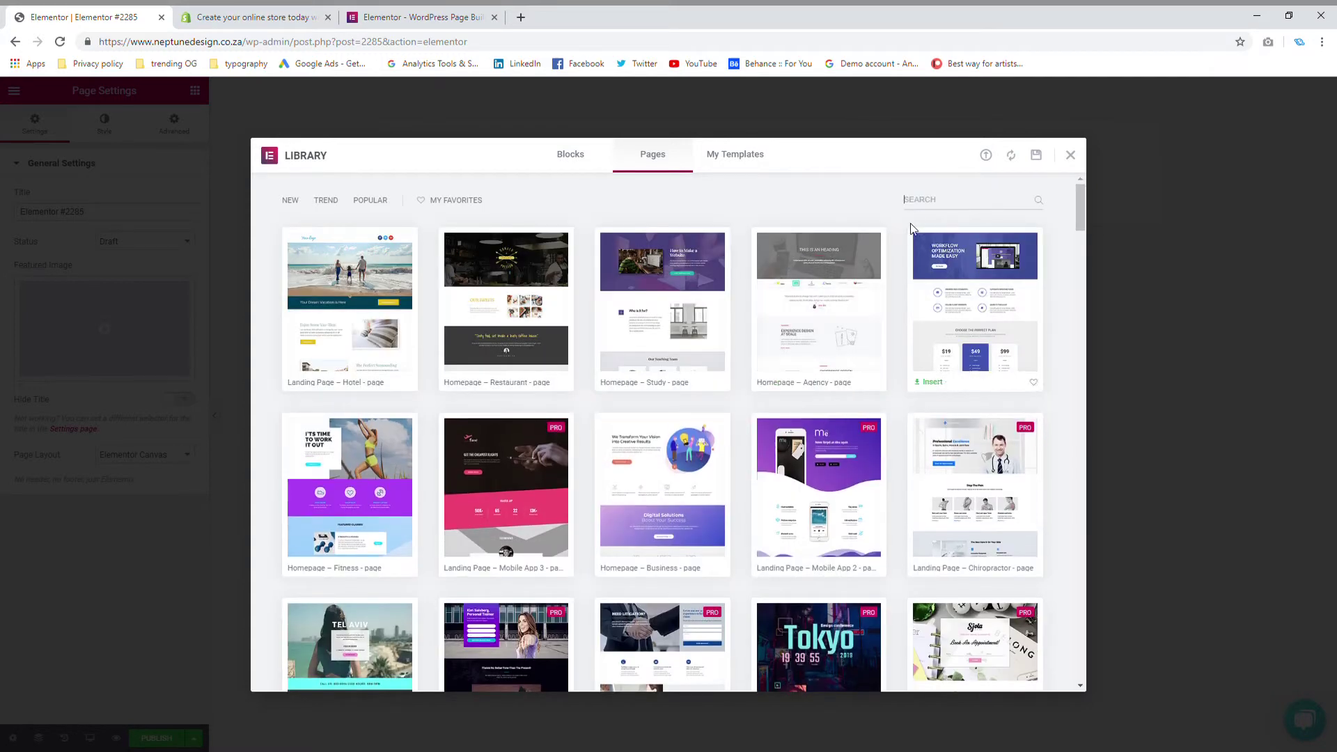
text(la)
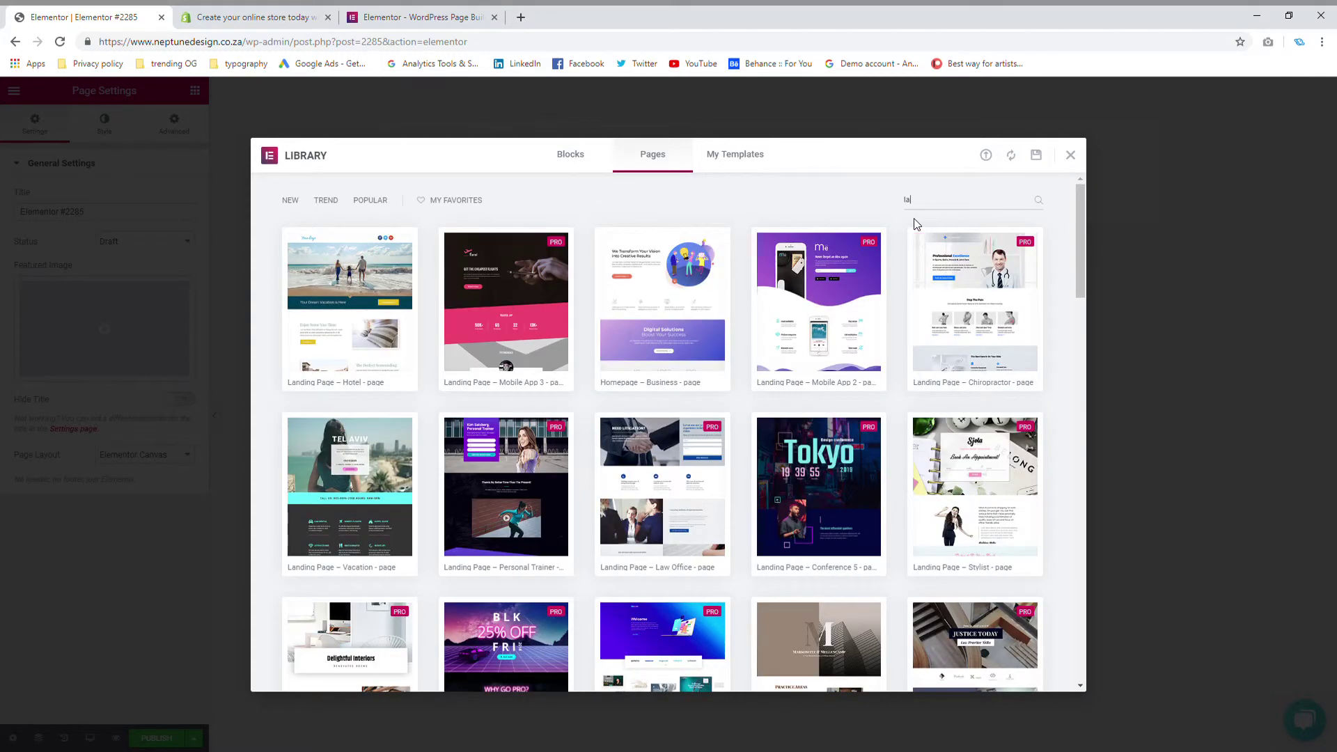
text(nding page)
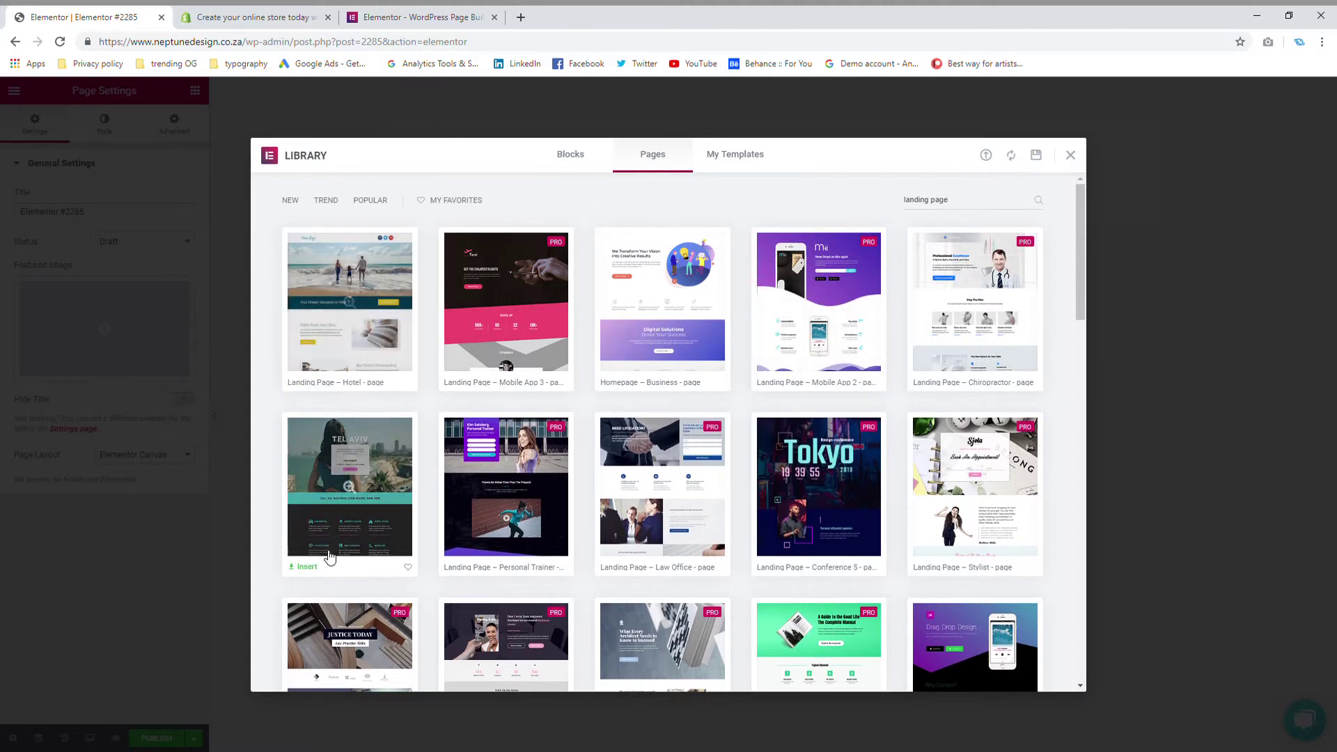
Step: Browse the landing page templates in the library, comparing their designs, and return to the start of the list
scroll(939, 461, down, 2)
scroll(939, 461, down, 2)
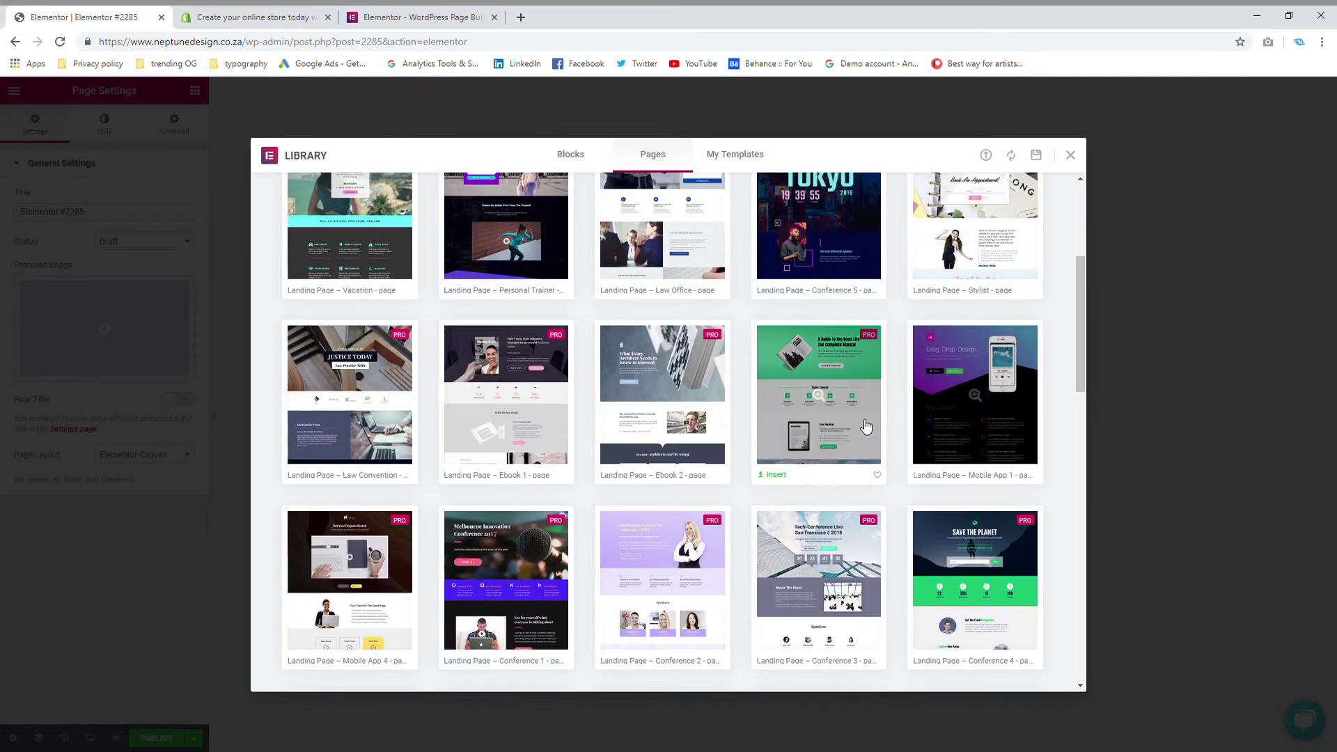
scroll(823, 513, down, 1)
scroll(824, 514, down, 3)
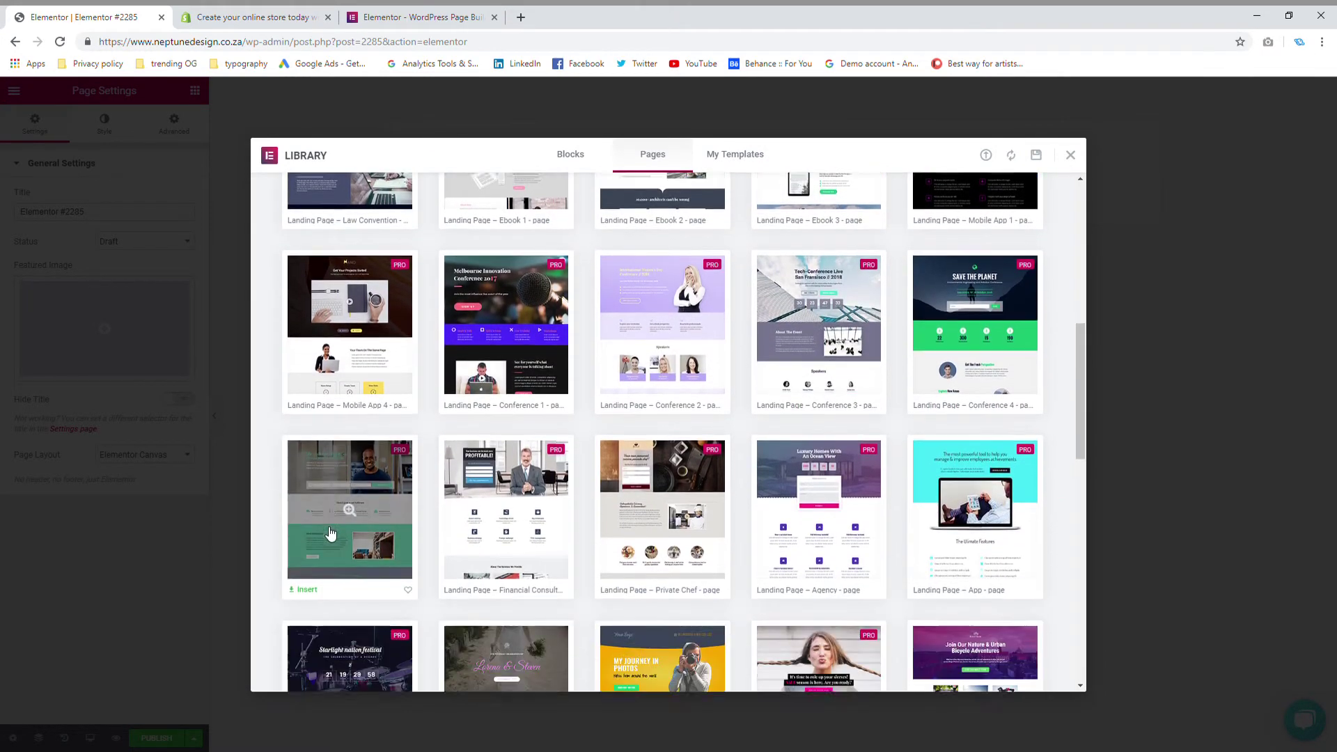
scroll(905, 473, down, 3)
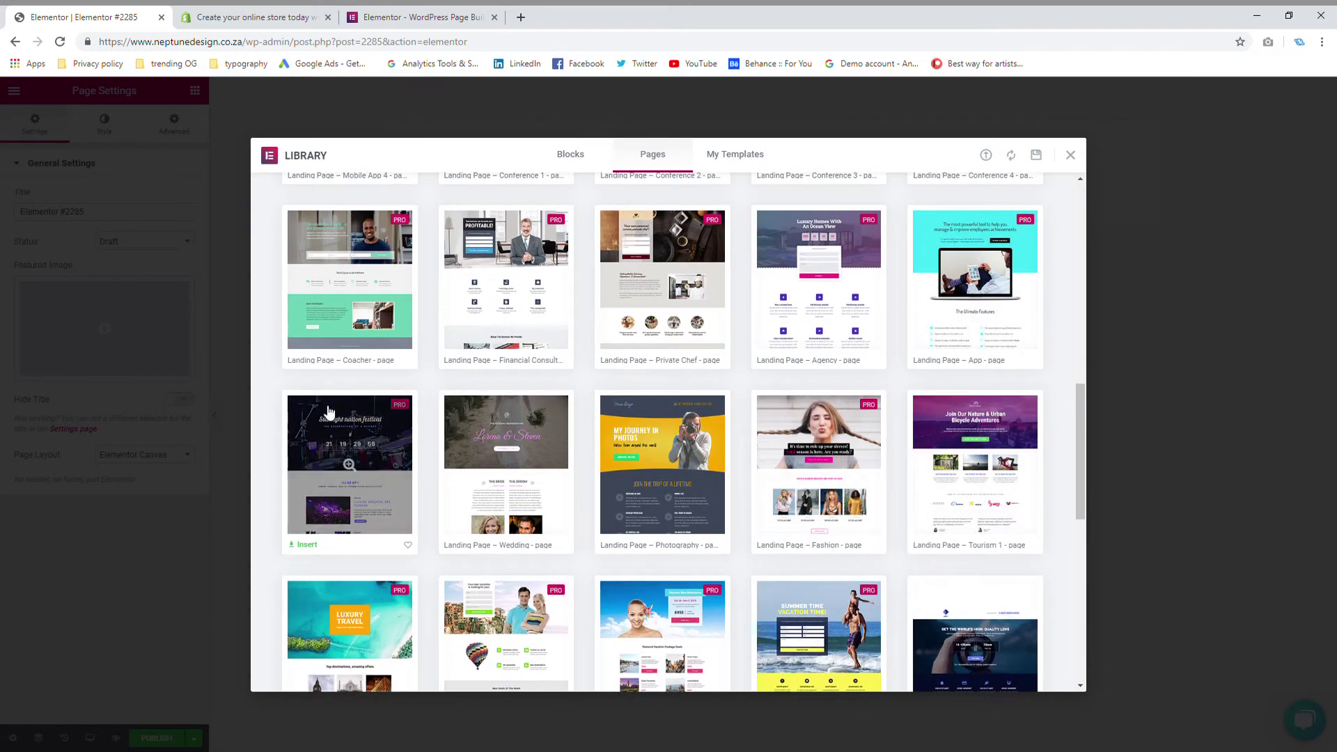
scroll(411, 410, up, 7)
scroll(411, 410, up, 3)
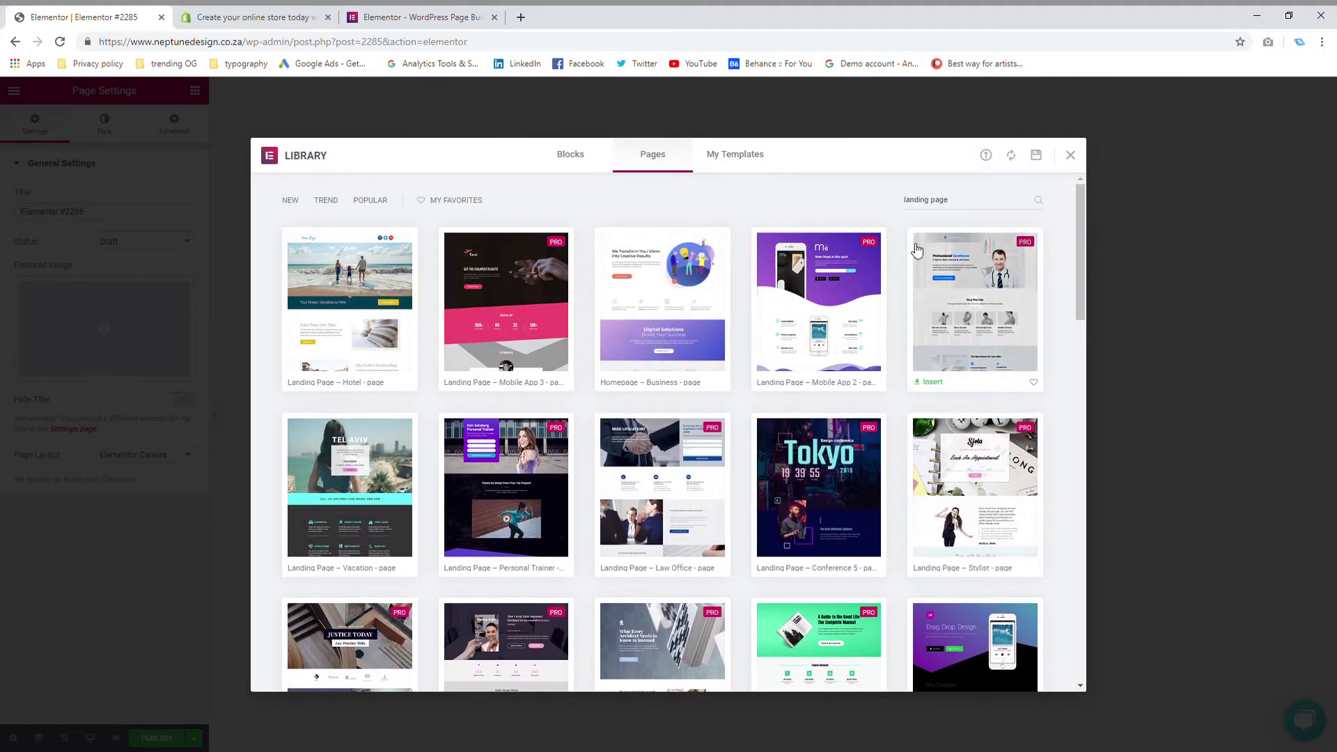
Step: Preview the "Landing Page – Mobile App 2" template in the library and insert it into the page
click(826, 276)
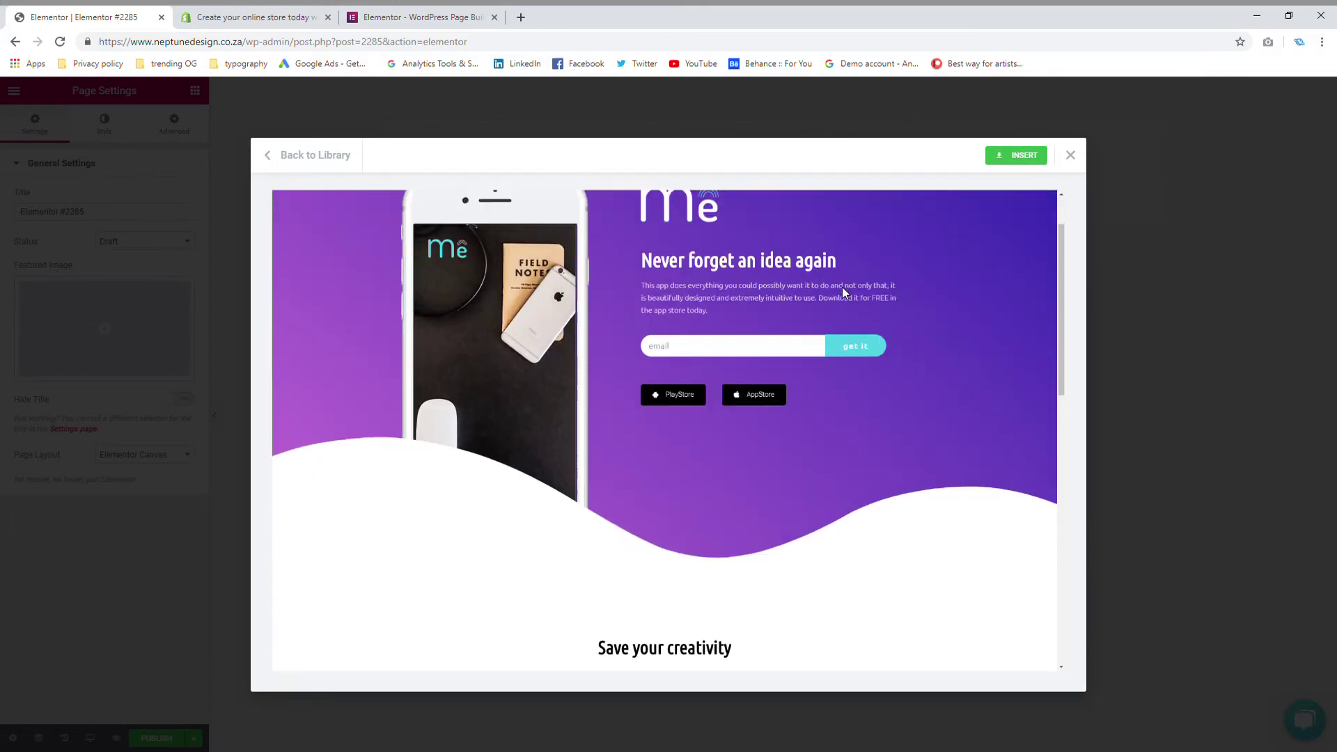
click(1030, 157)
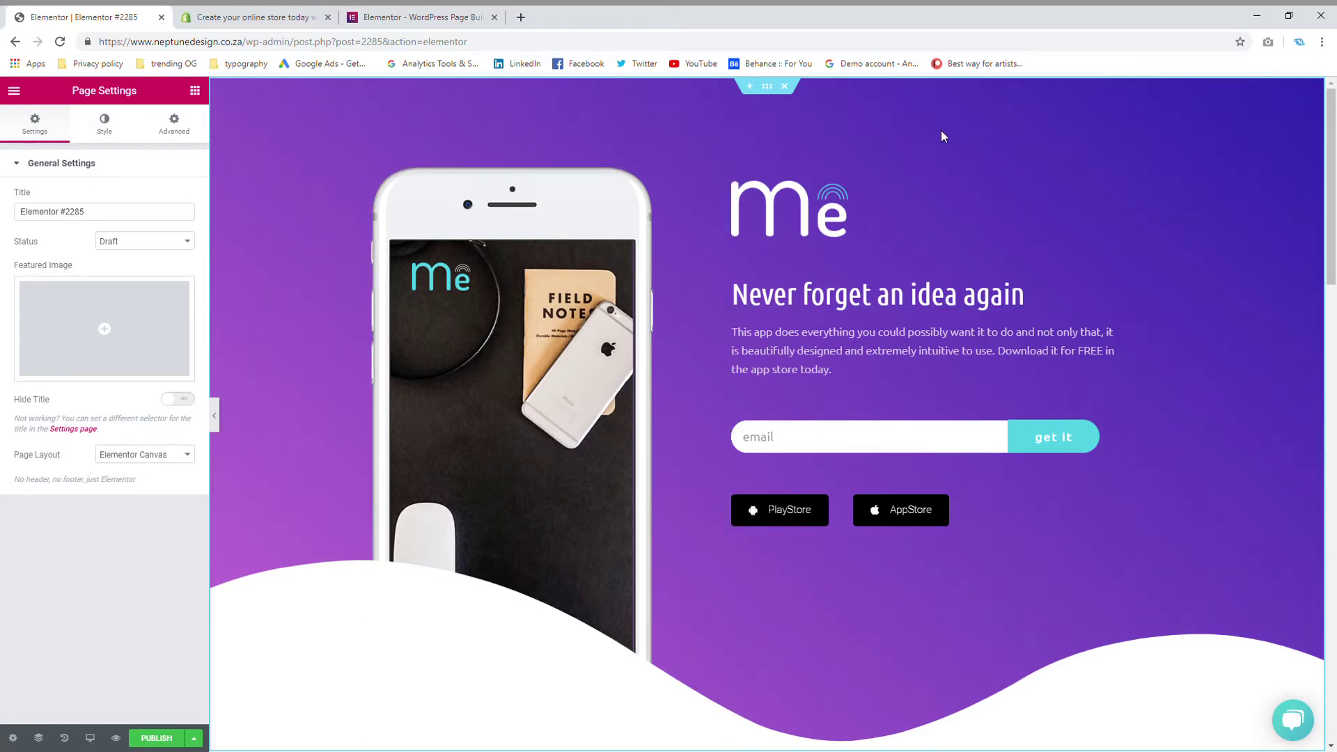
Step: Review the inserted landing page from the hero with its email form through the feature list, call-to-action section and client logos
scroll(946, 146, down, 15)
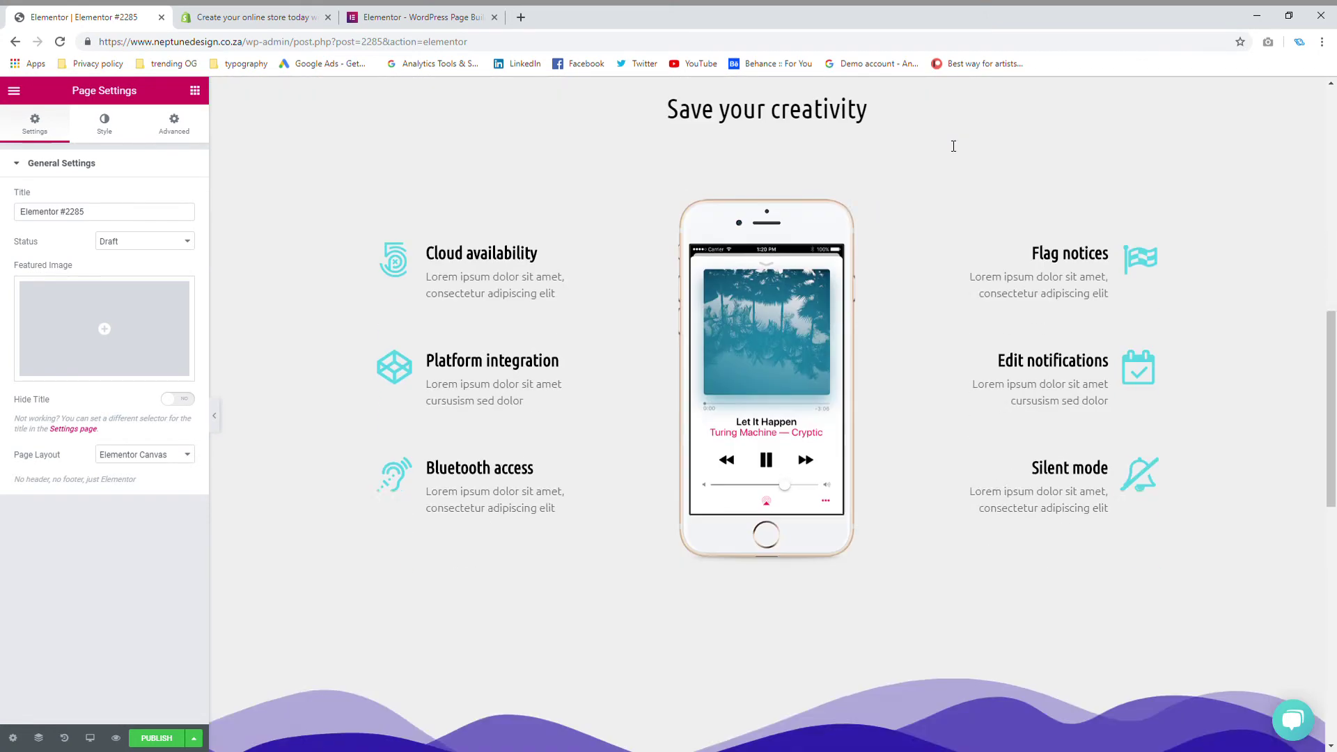
scroll(948, 146, down, 7)
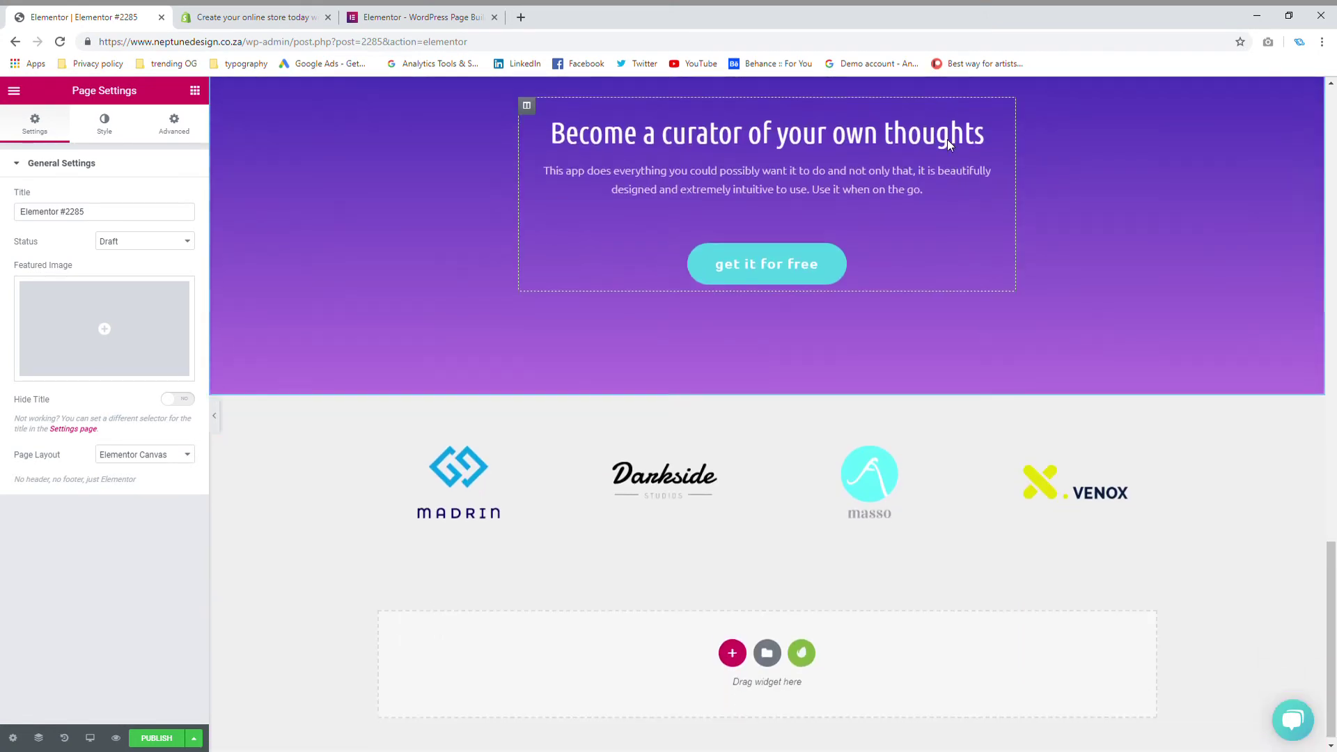
scroll(948, 146, up, 7)
scroll(951, 145, up, 15)
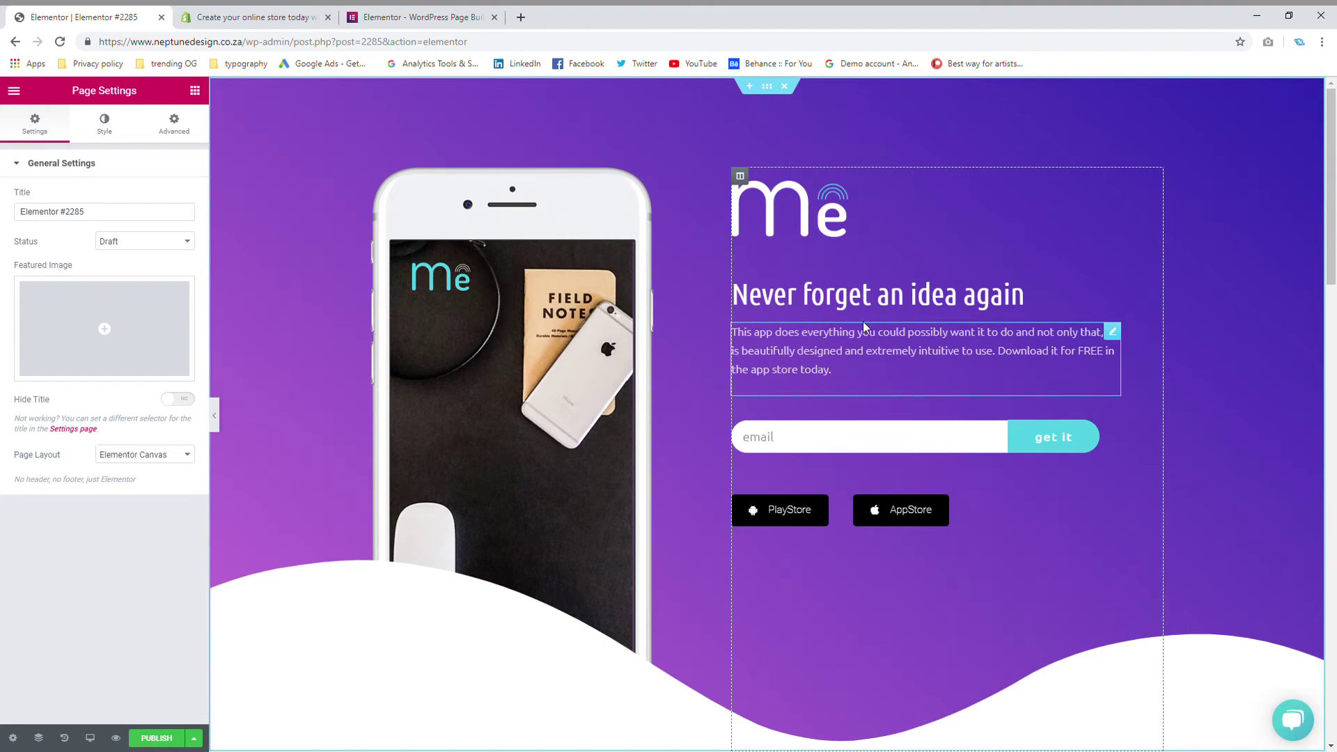
scroll(888, 469, down, 12)
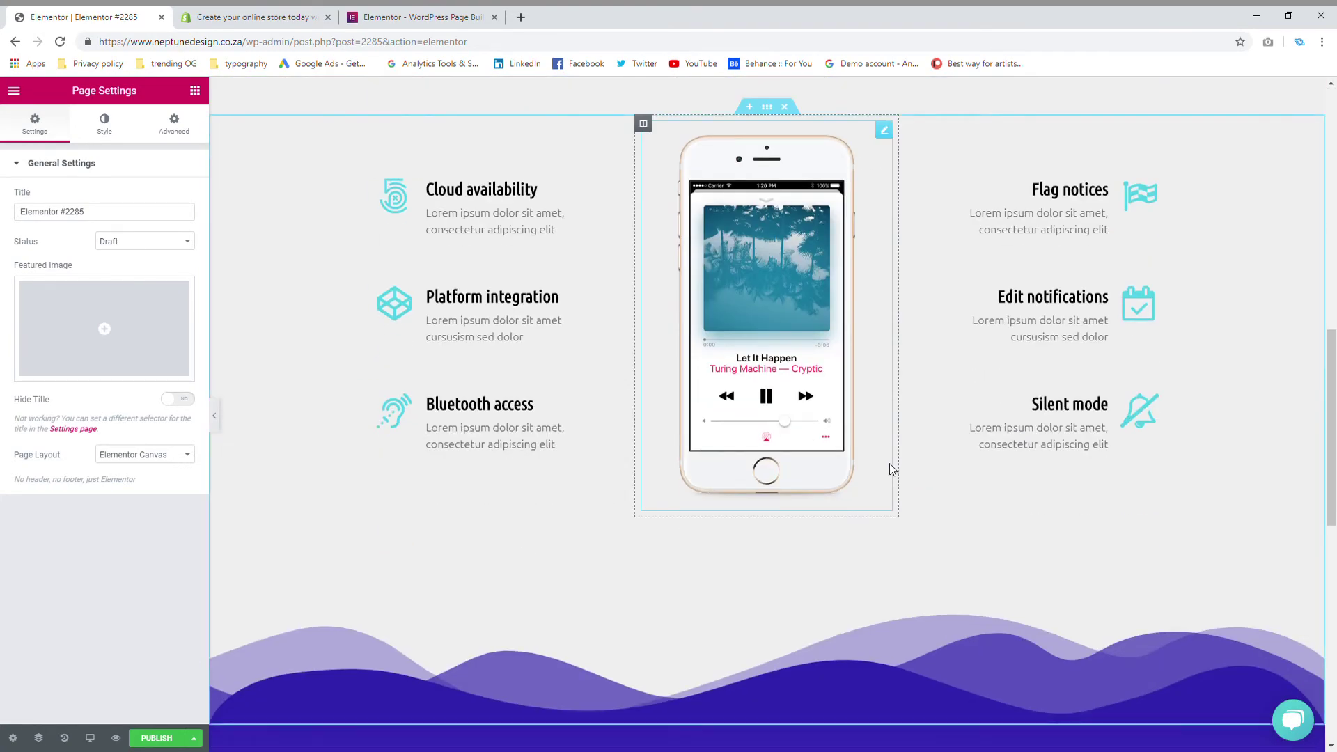
scroll(888, 463, down, 10)
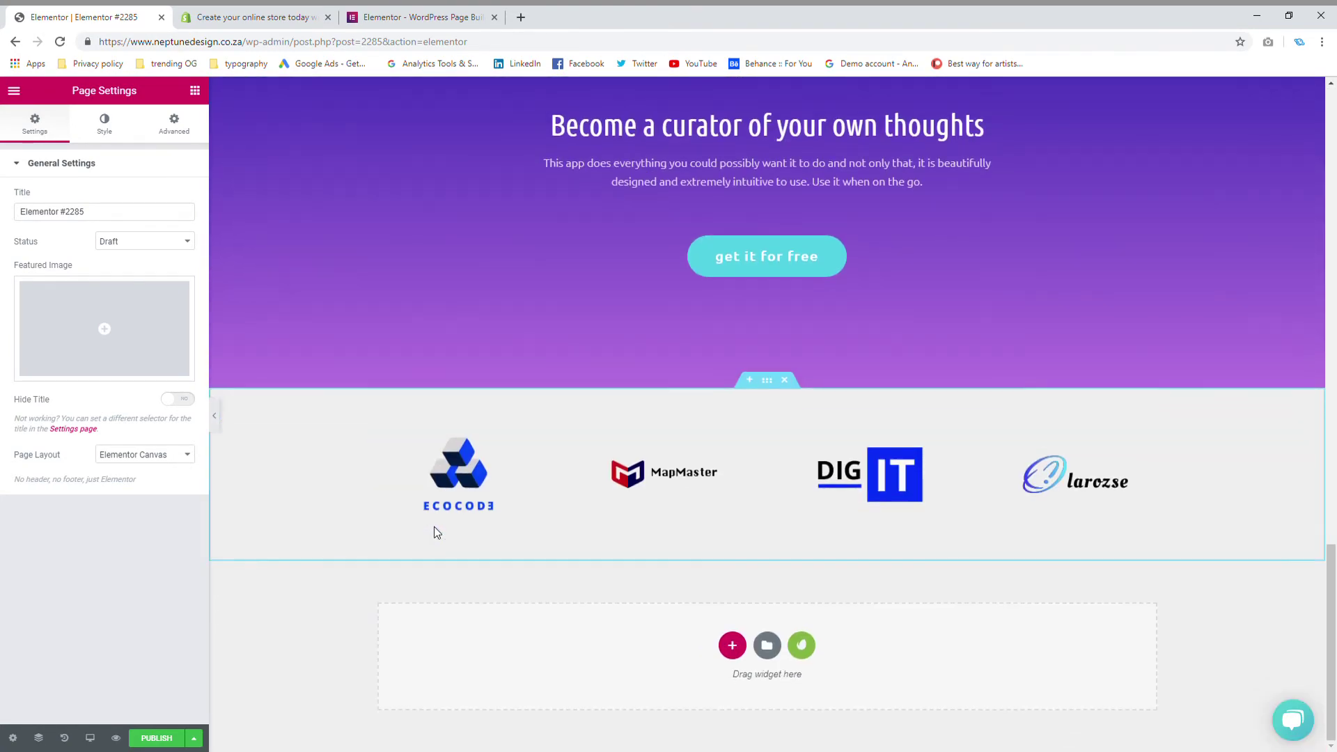
scroll(435, 529, up, 20)
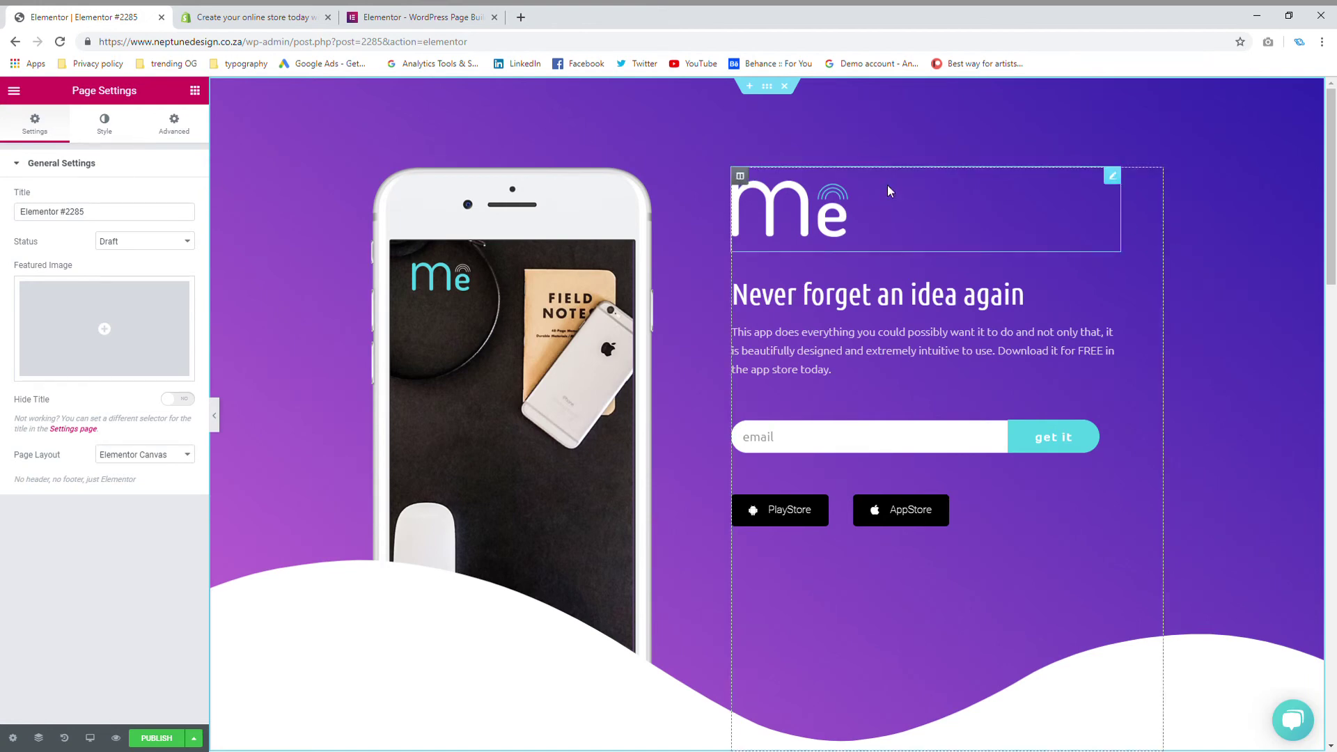
scroll(314, 427, down, 15)
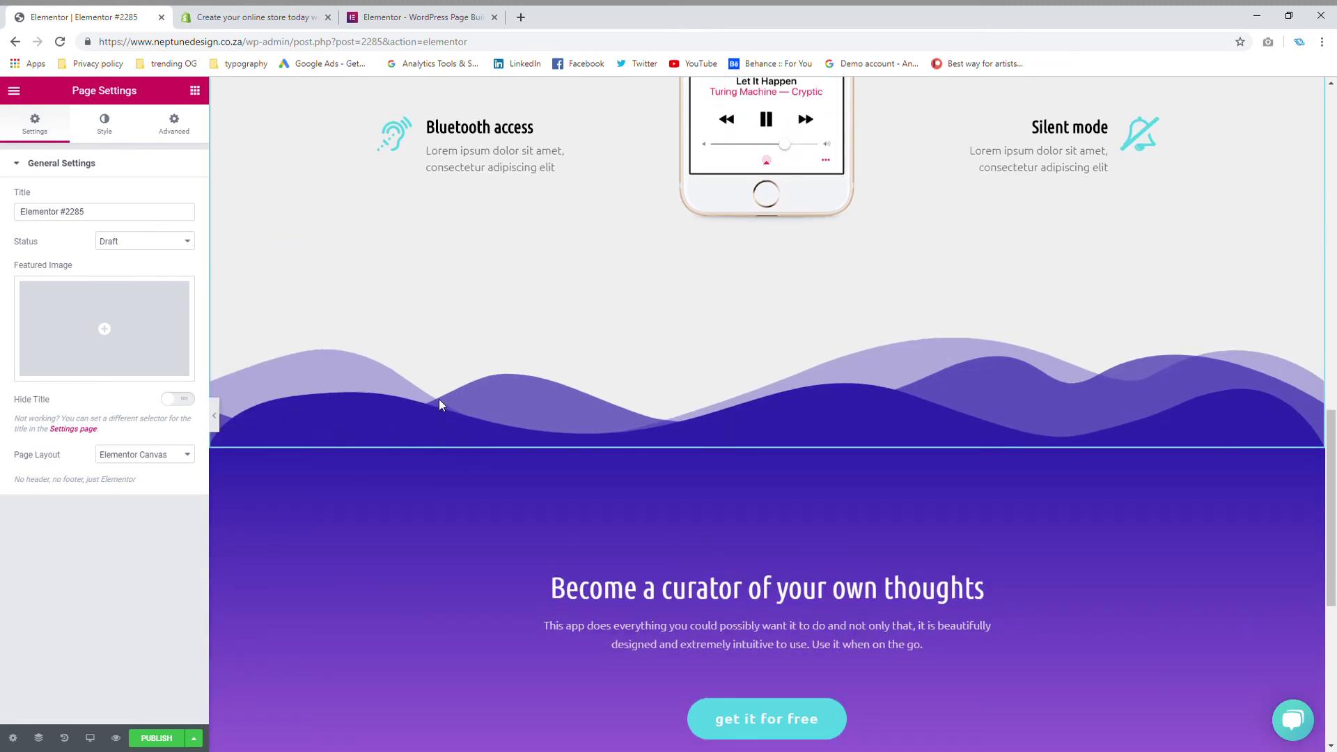
scroll(438, 401, down, 2)
scroll(443, 409, up, 15)
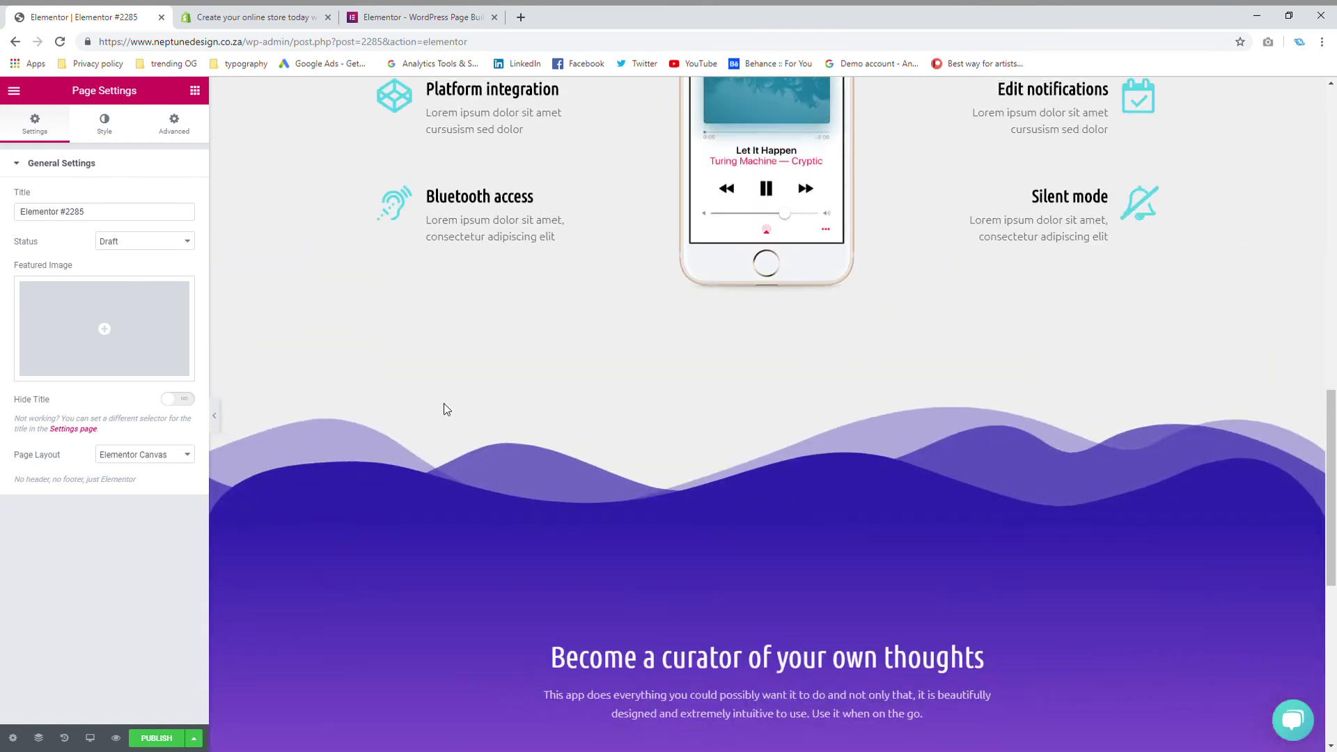